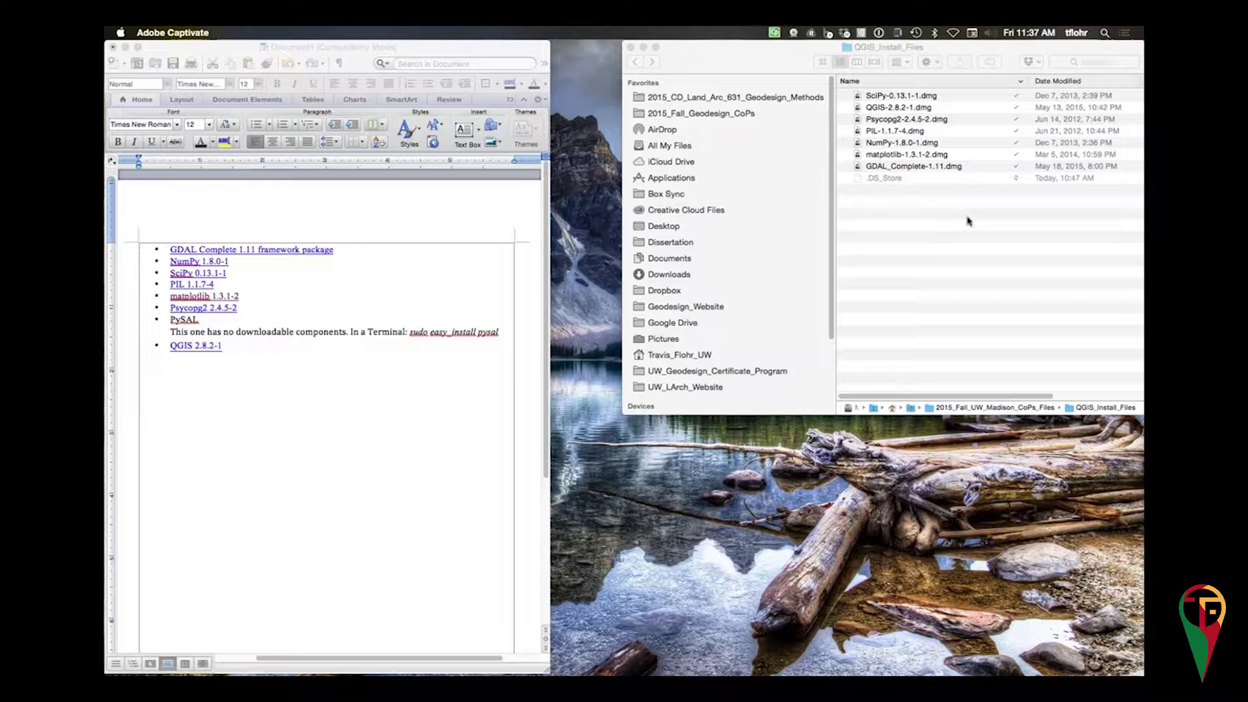
- Mount GDAL_Complete-1.11.dmg, move its window down, and launch GDAL Complete.pkg
double_click(934, 166)
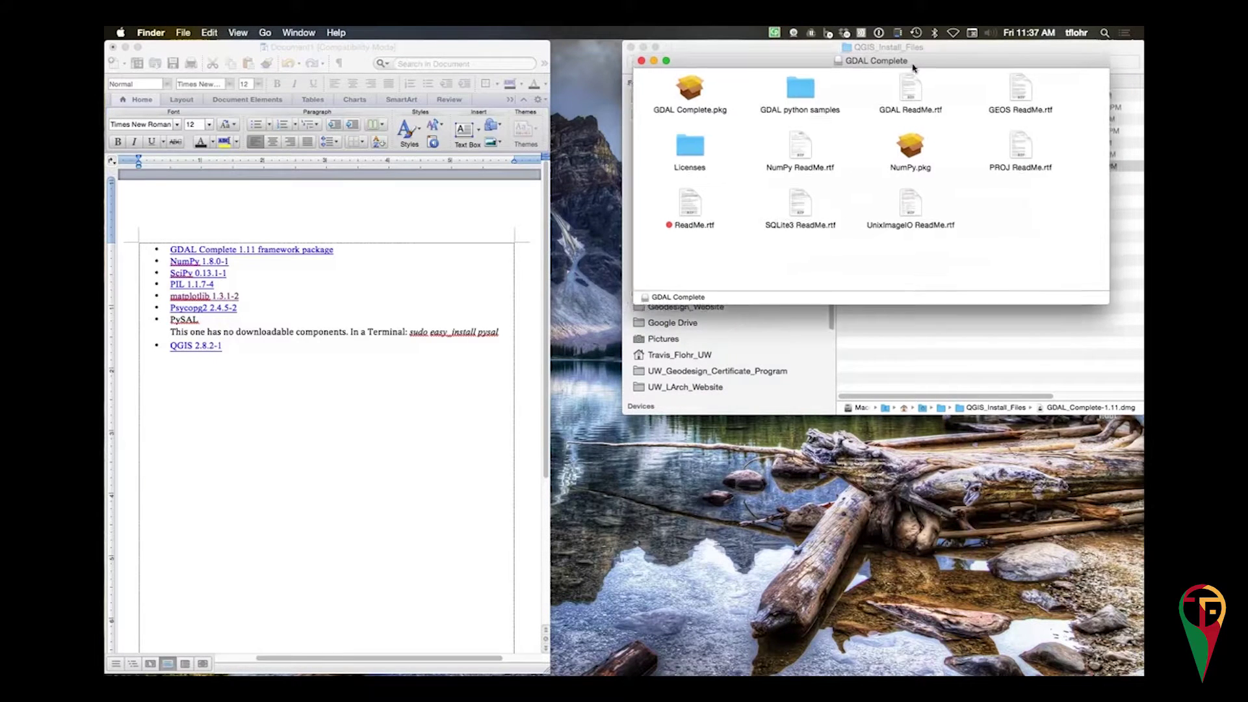
drag(868, 48, 841, 247)
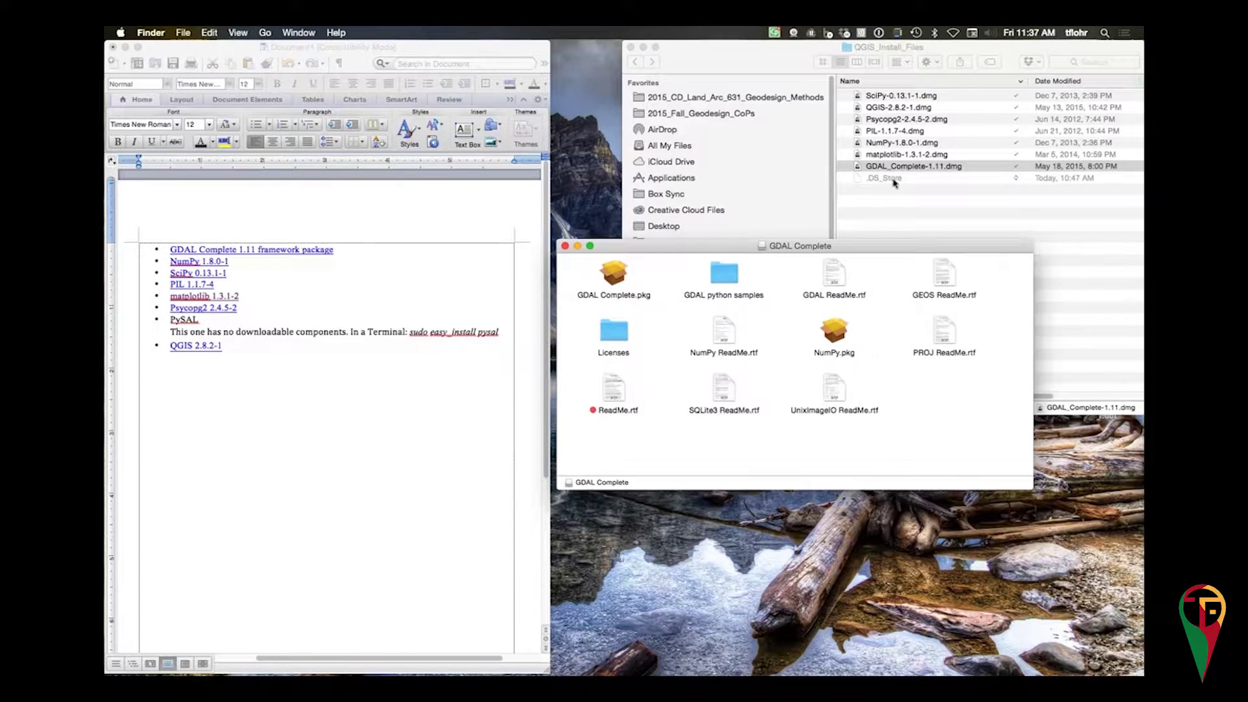
double_click(615, 278)
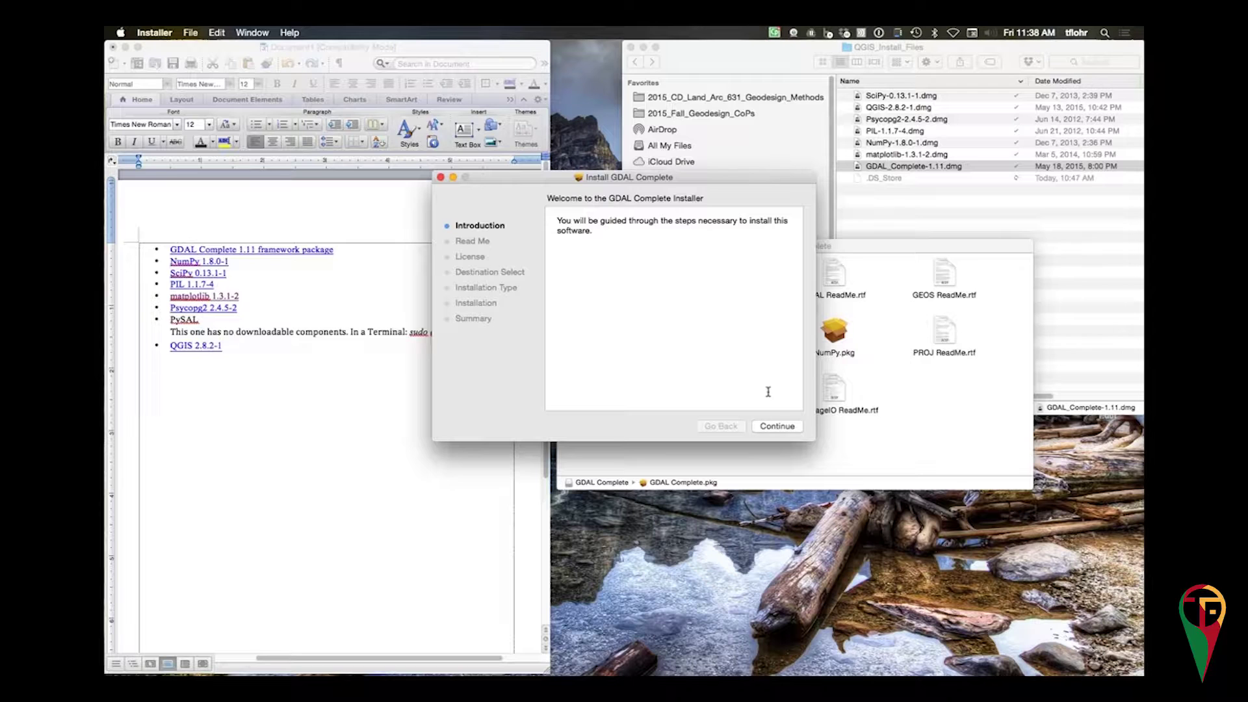
- Install GDAL Complete for all users: accept the license, enter the admin password, and close the installer
click(780, 425)
click(781, 425)
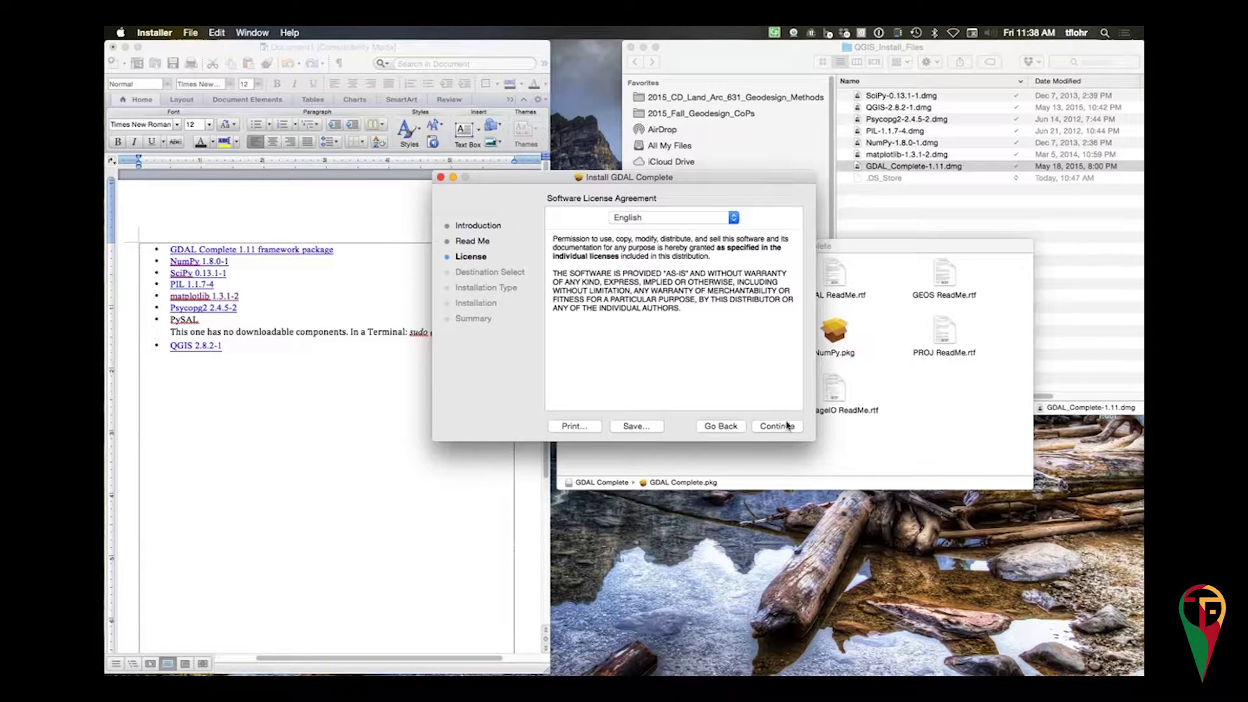
click(787, 425)
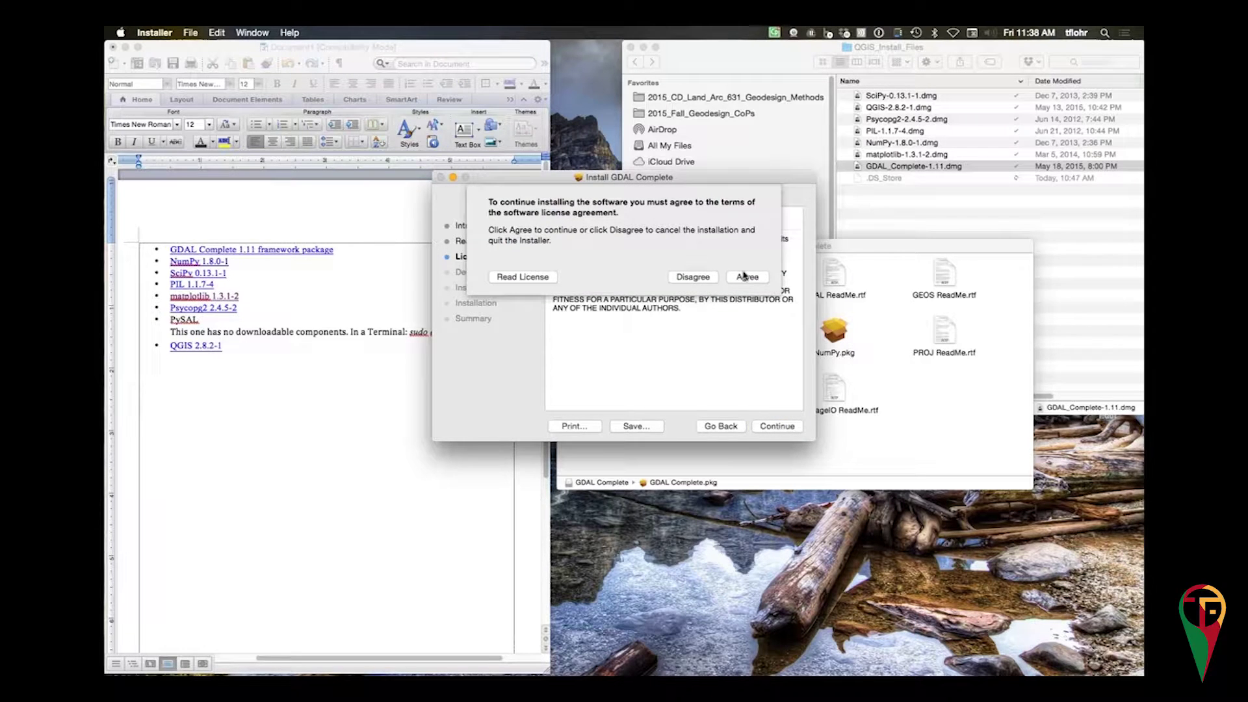
click(745, 275)
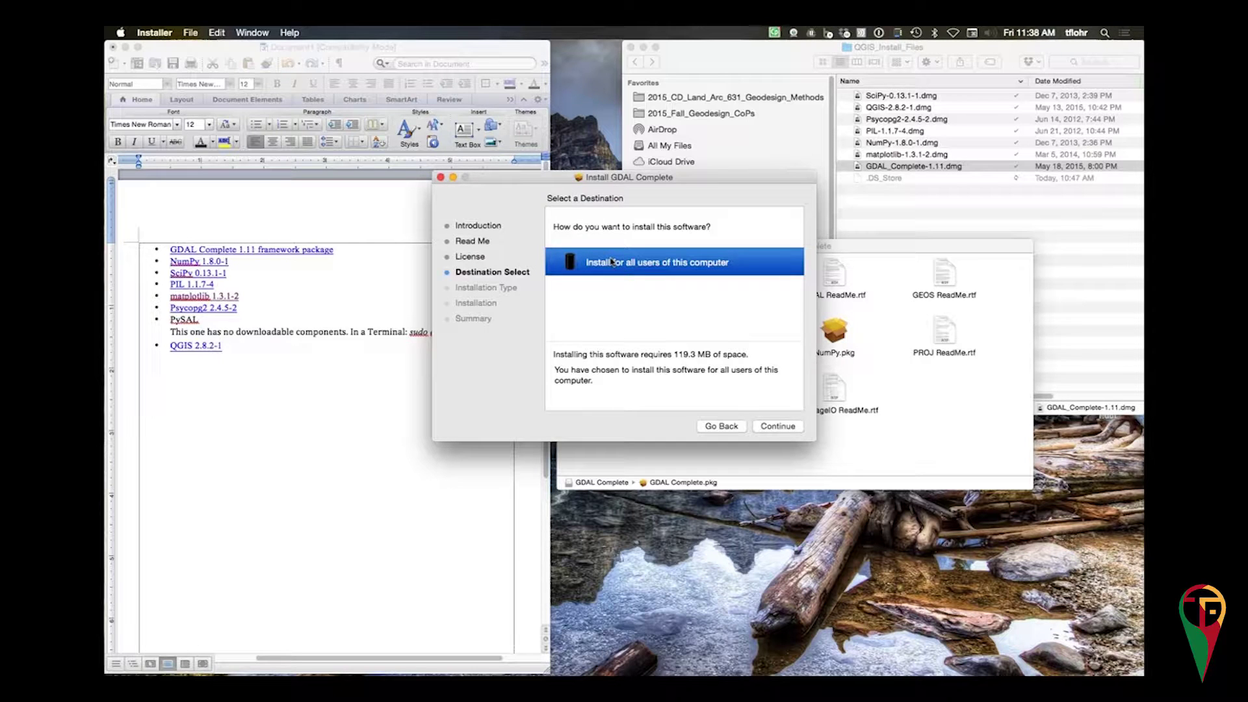
click(782, 425)
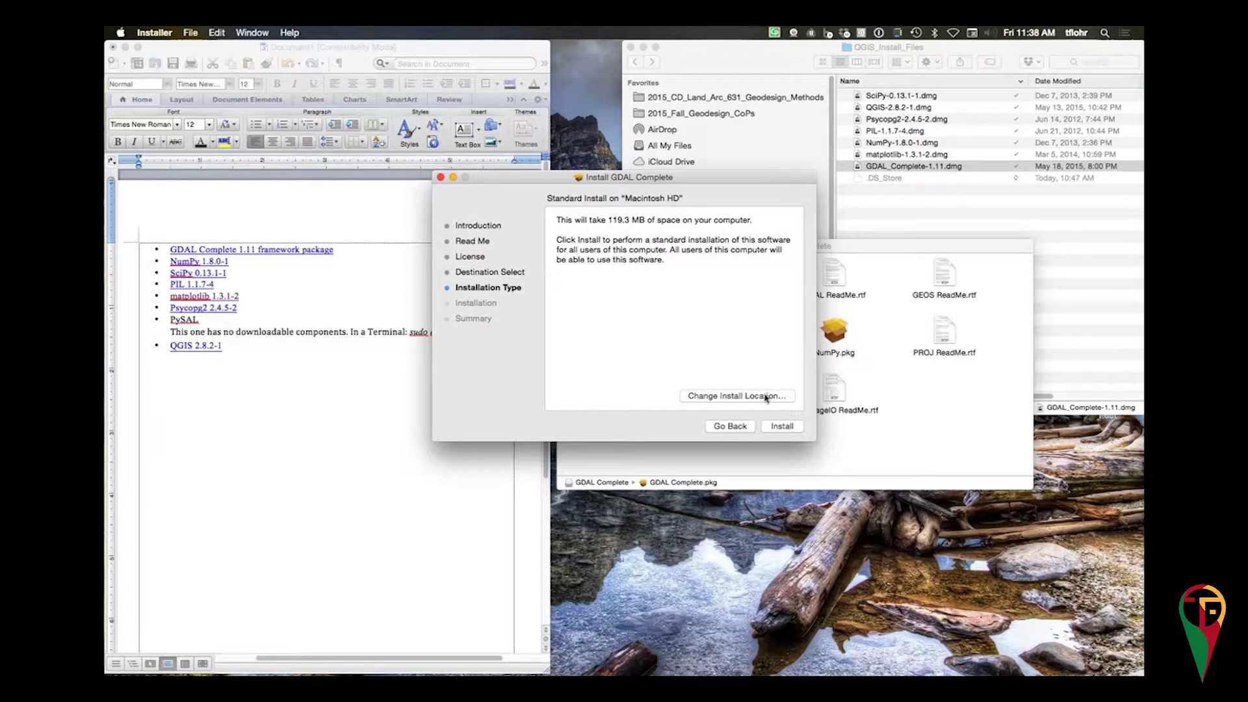
click(780, 427)
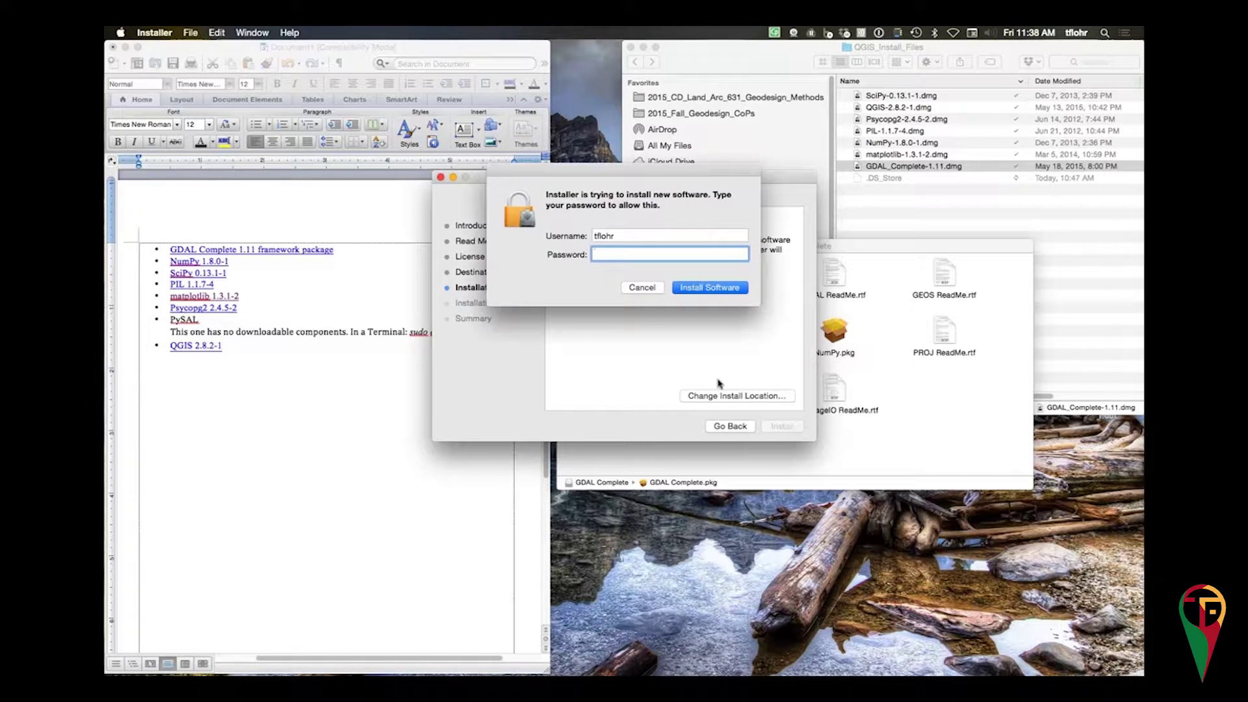
text(••••••••)
key(Return)
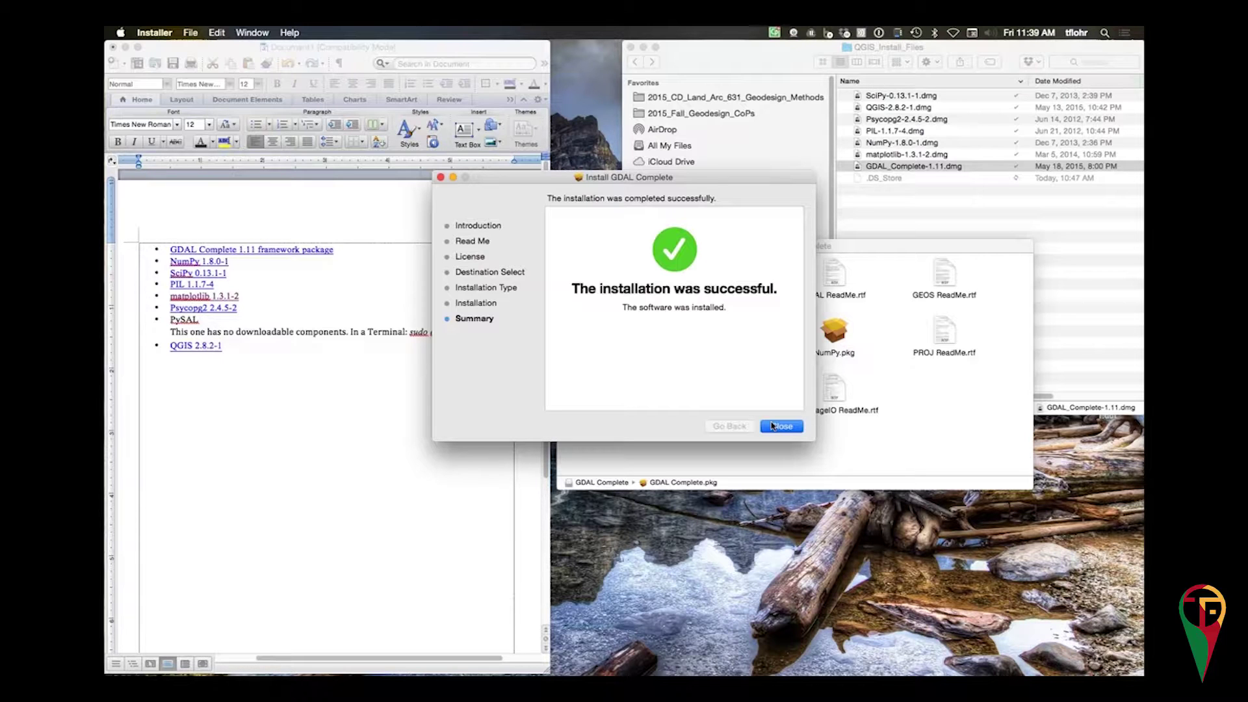
click(780, 425)
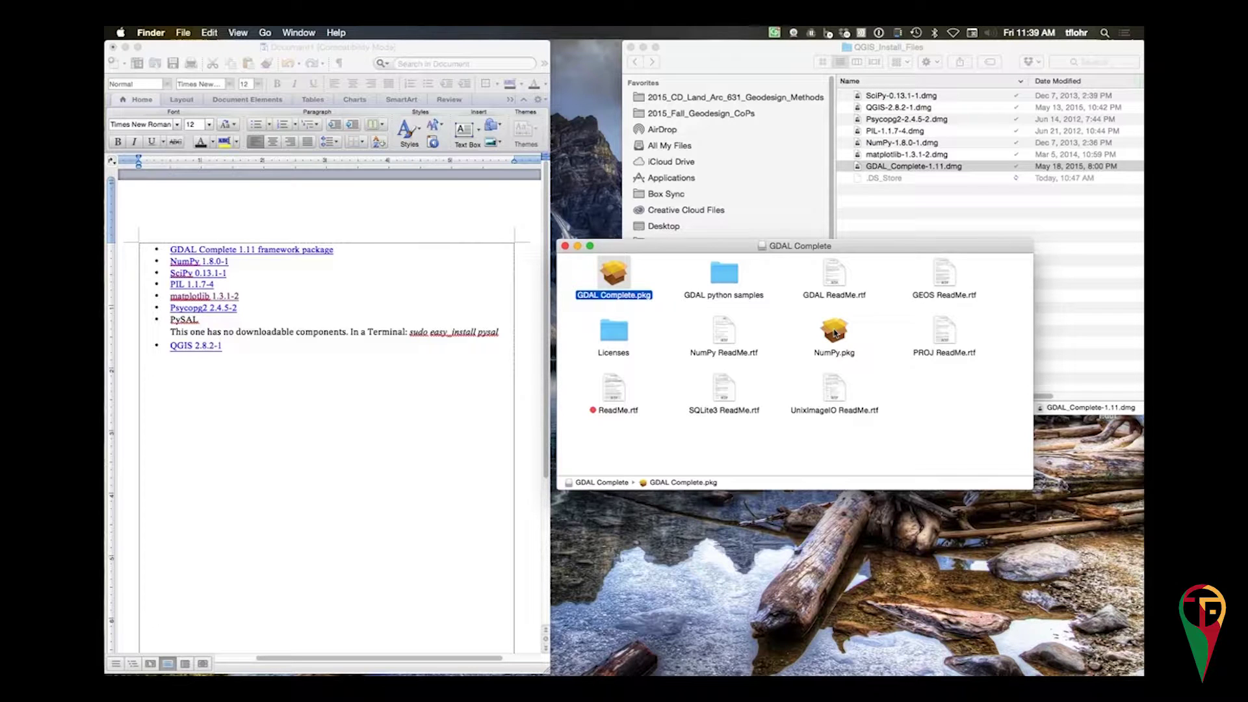
- Close the GDAL Complete window, mount NumPy-1.8.0-1.dmg, and launch NumPy.pkg
click(564, 246)
click(915, 236)
click(897, 142)
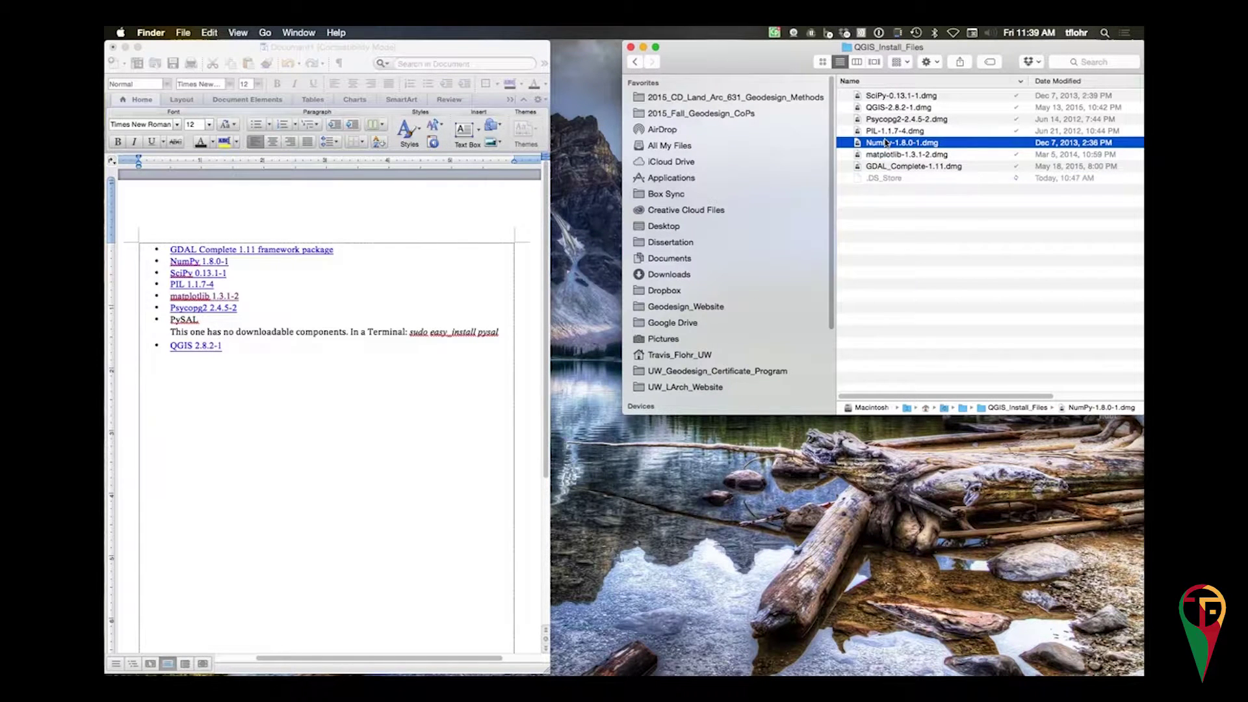
double_click(885, 142)
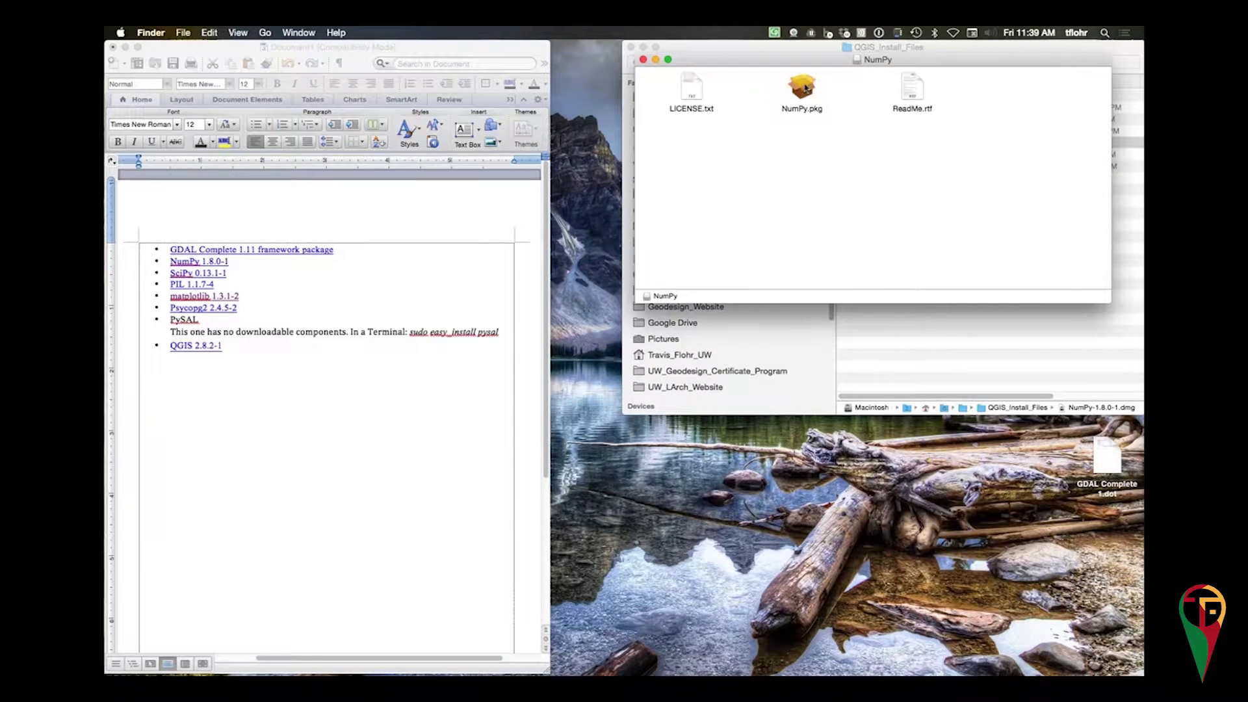
double_click(805, 87)
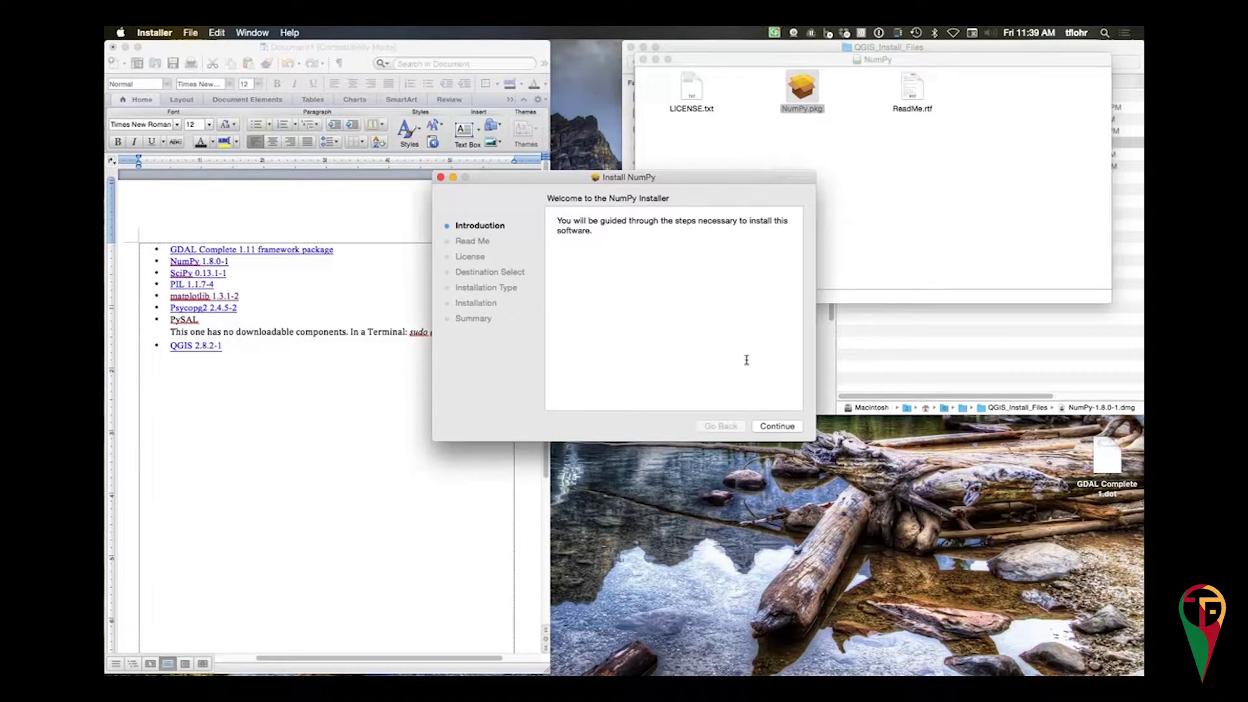
- Install NumPy 1.8.0 for all users with the admin password, then close the installer and NumPy window
click(777, 426)
click(777, 427)
click(776, 426)
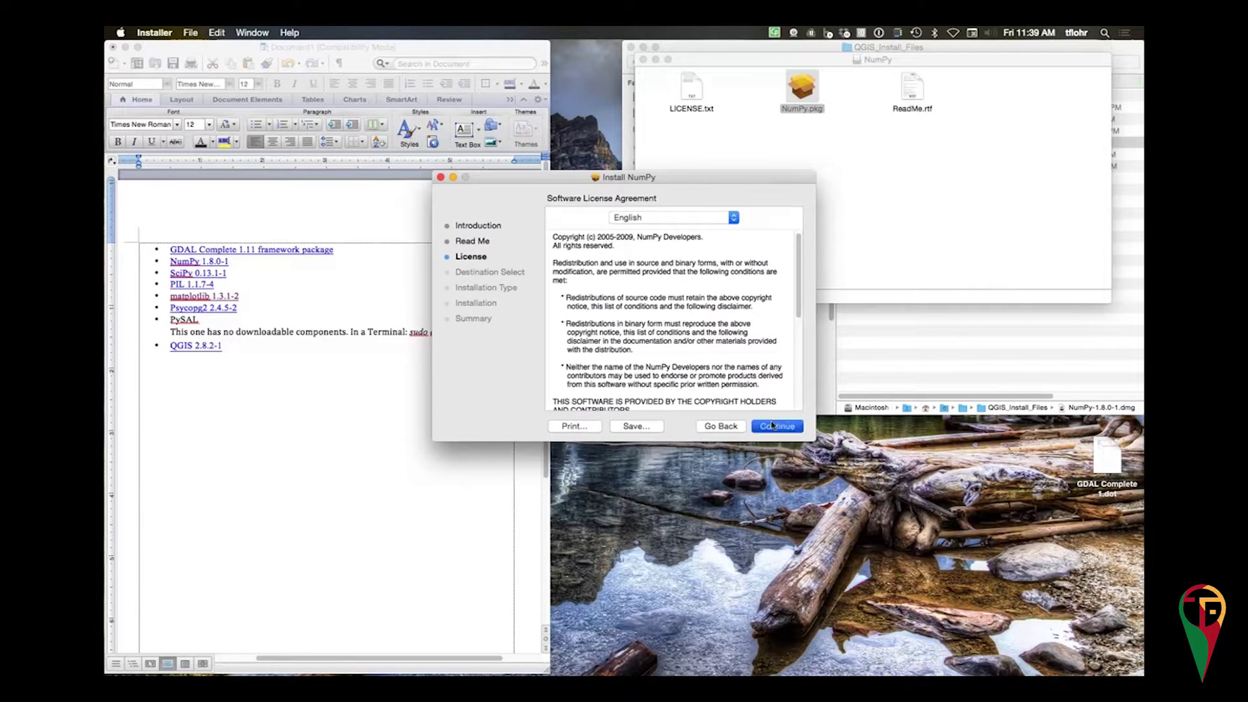
click(747, 277)
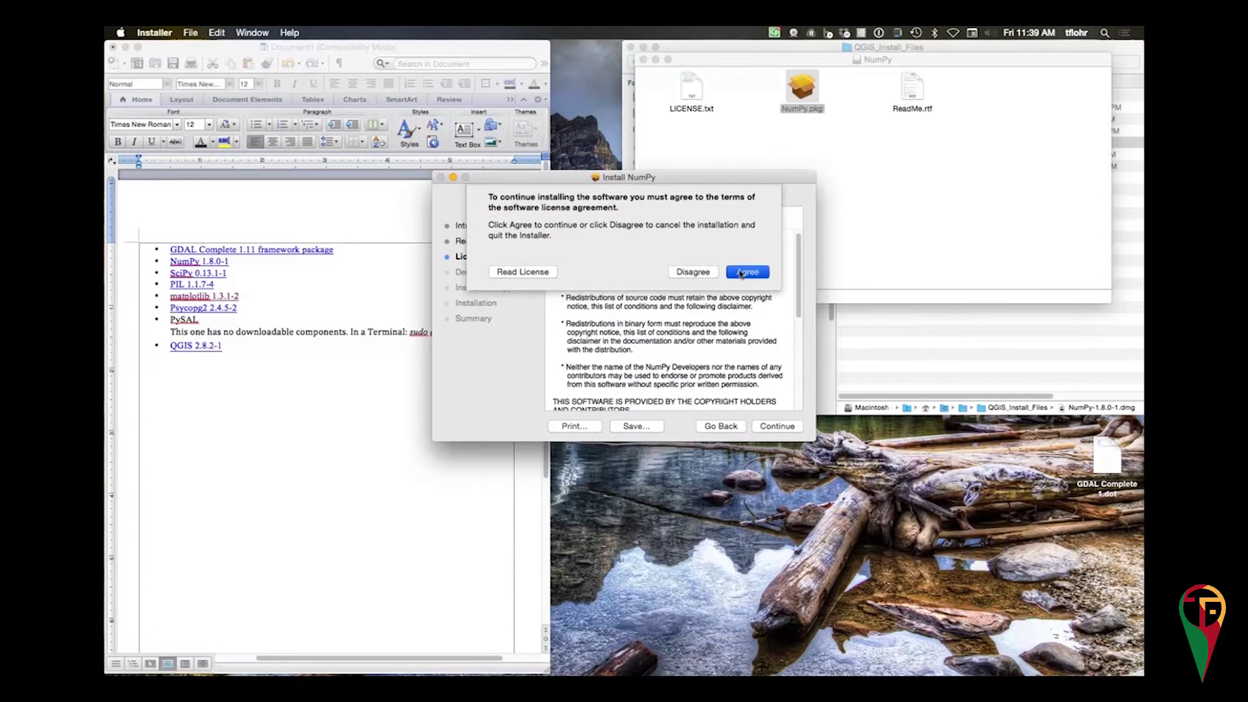
click(778, 425)
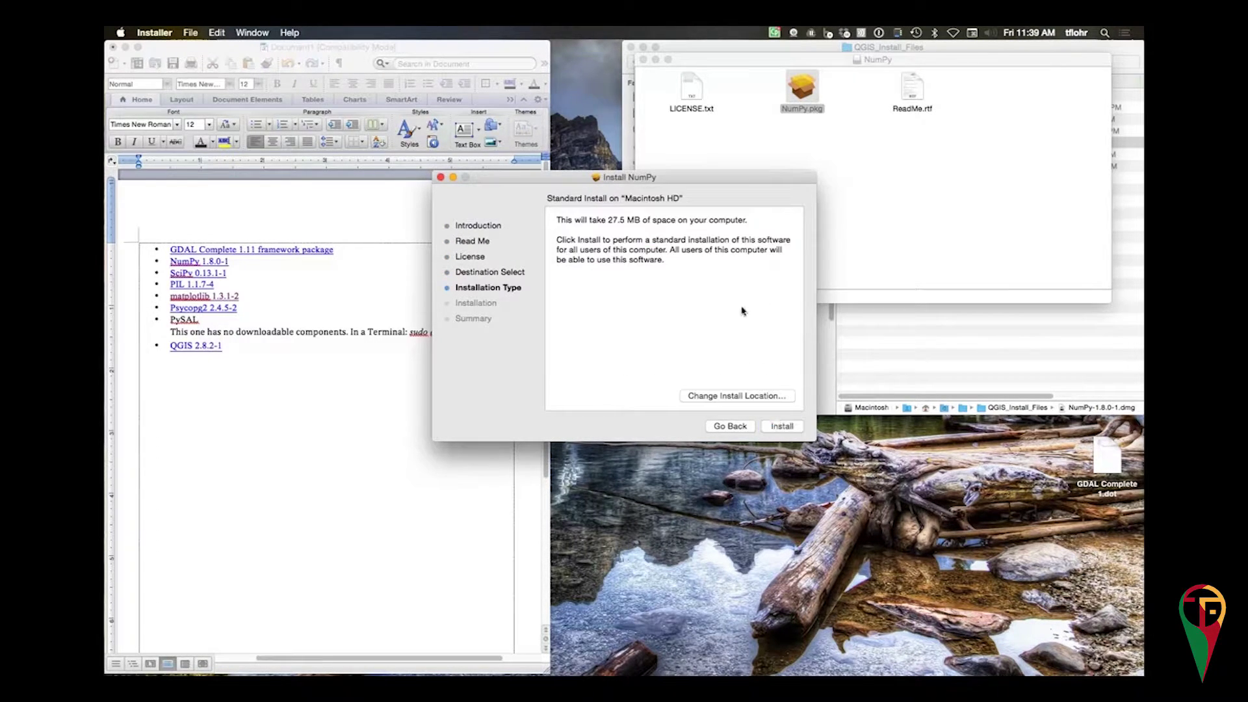
click(782, 426)
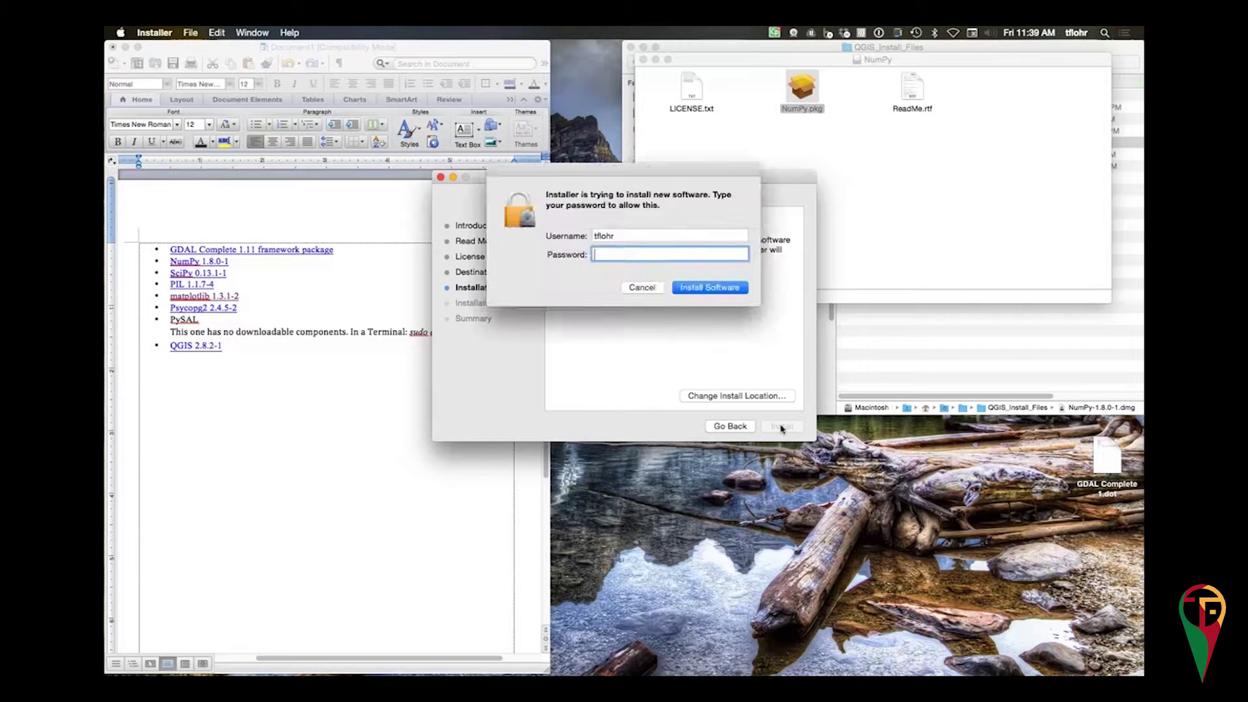
text(••••••••)
key(Return)
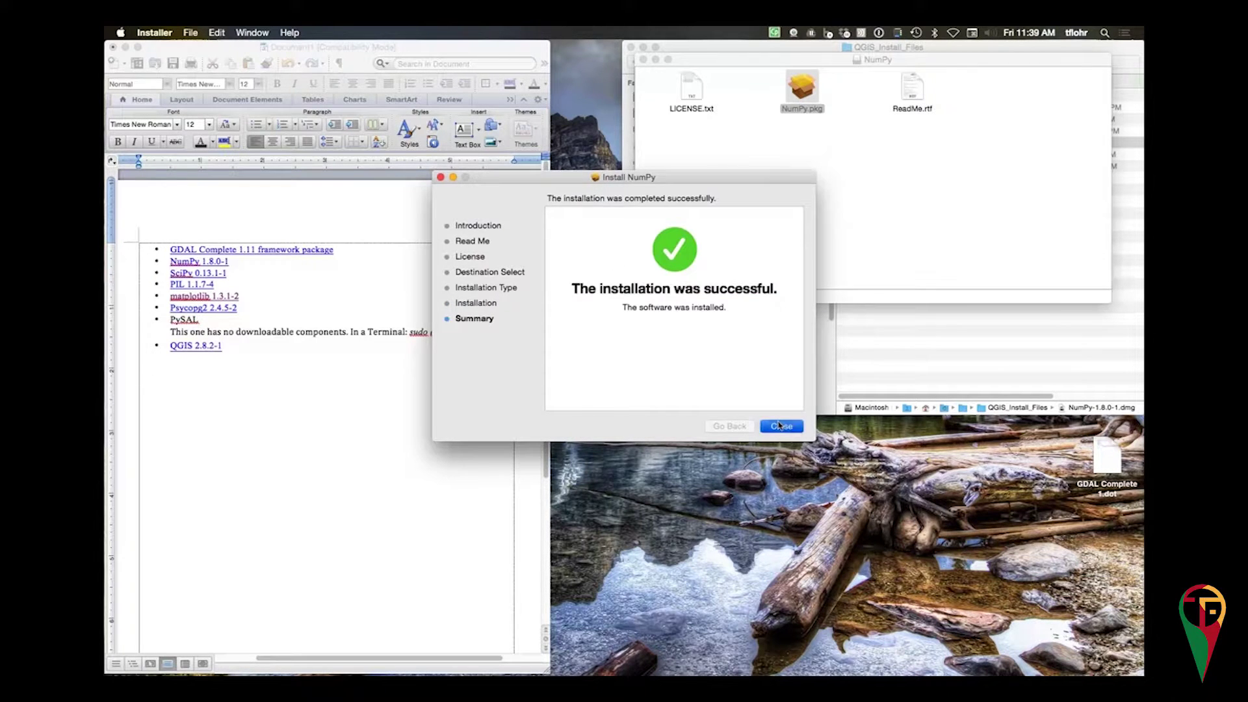
click(780, 425)
click(643, 59)
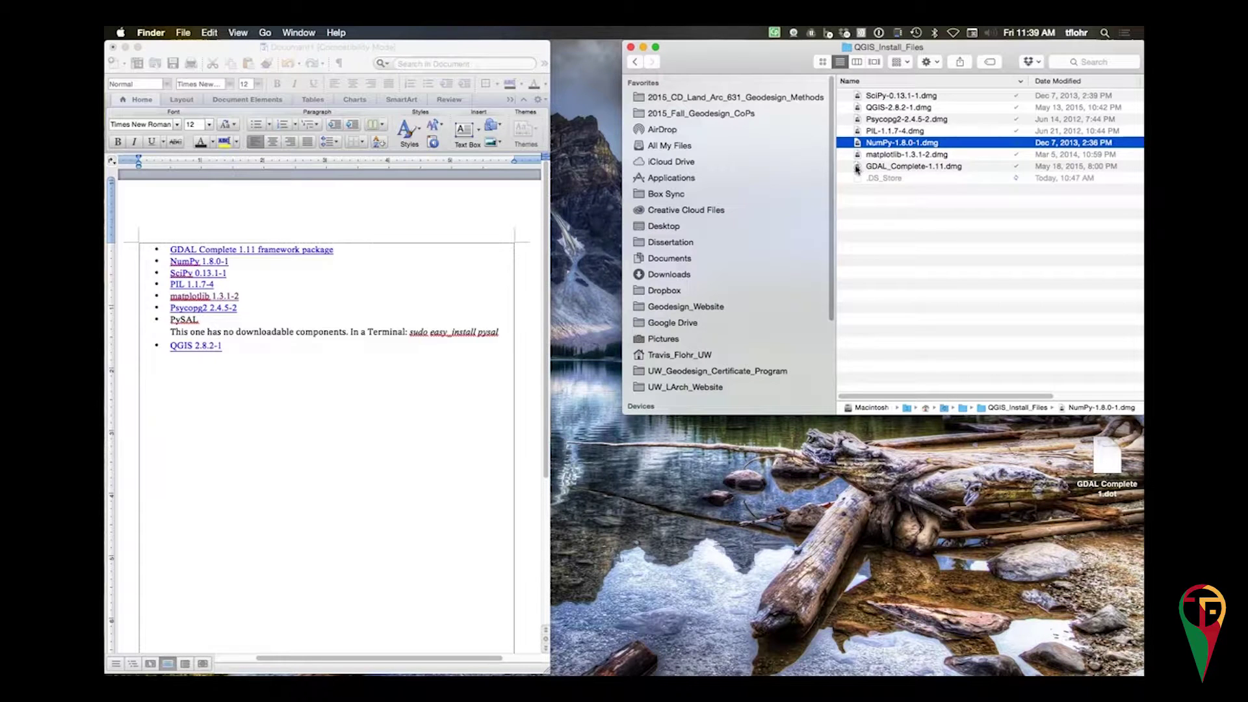
- Mount SciPy-0.13.1-1.dmg and launch SciPy.pkg
click(877, 96)
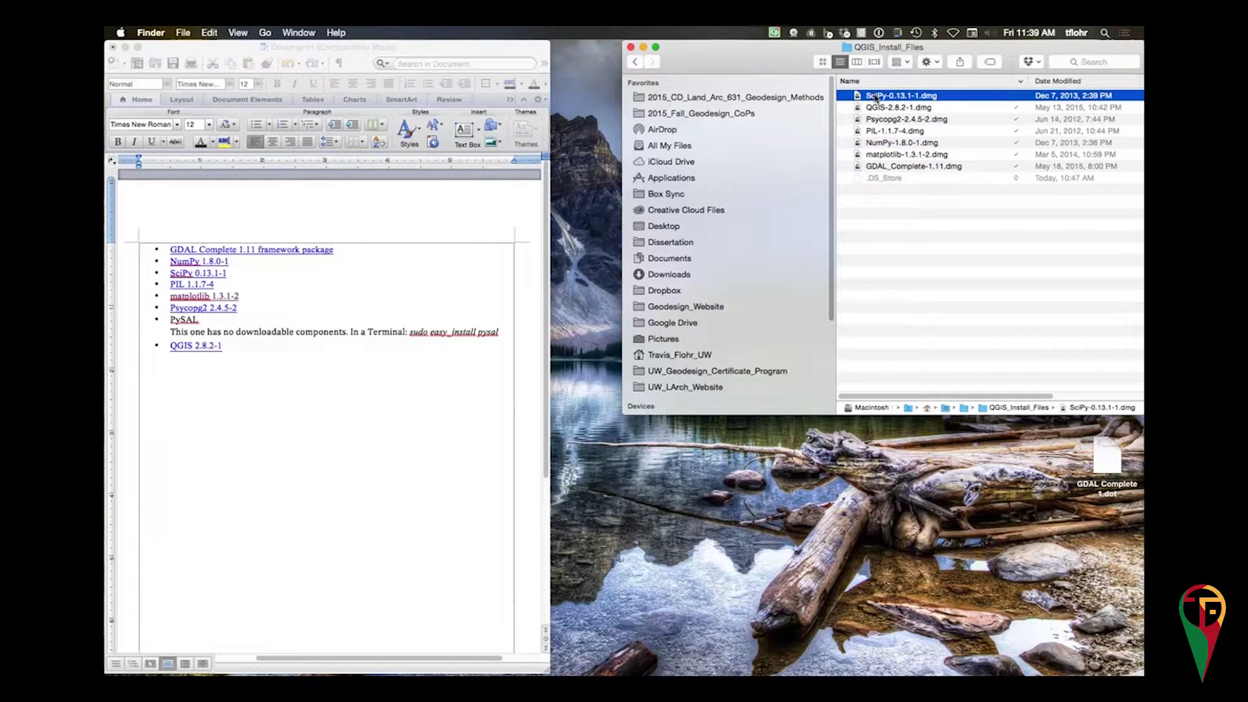
double_click(876, 97)
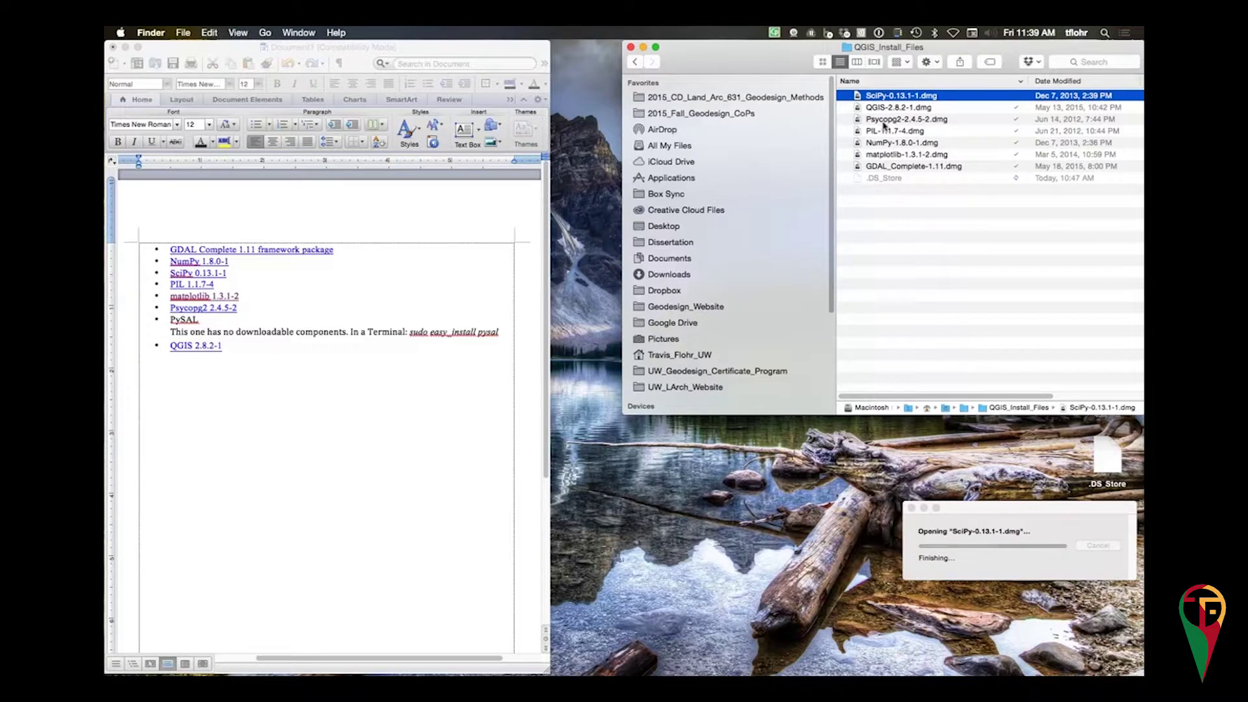
double_click(912, 95)
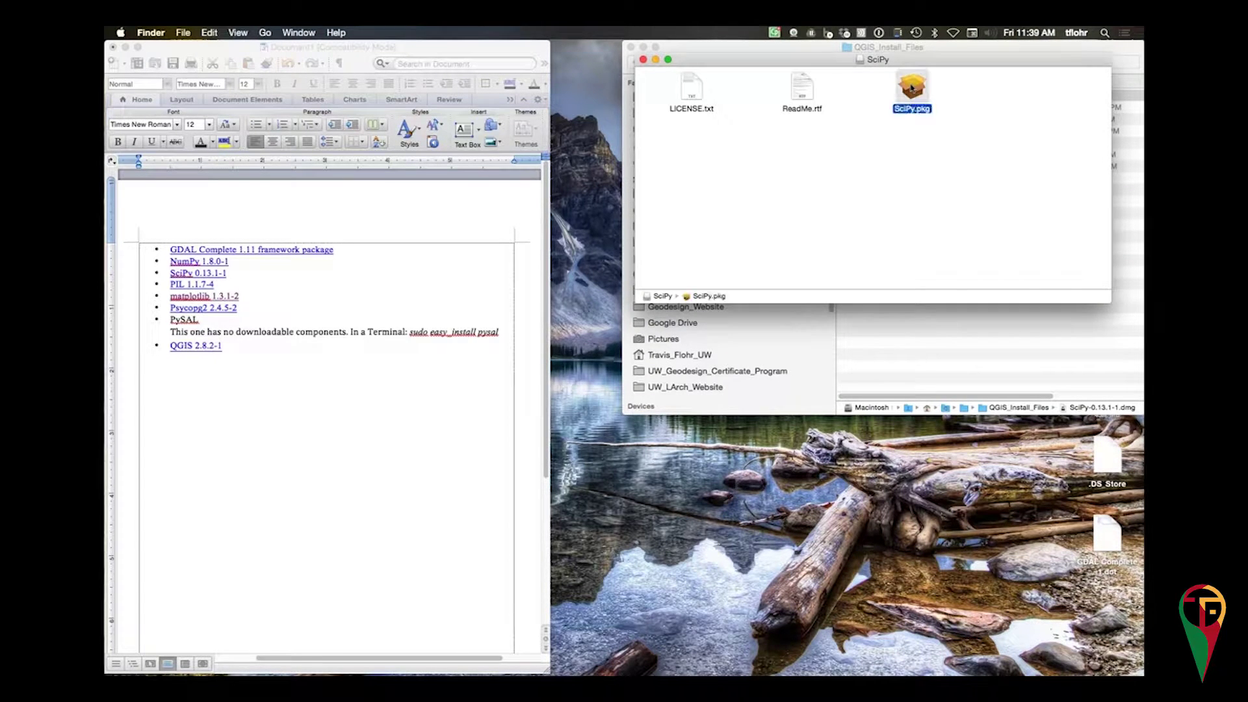
- Install SciPy 0.13.1 for all users with the admin password, then close the installer and SciPy window
click(777, 427)
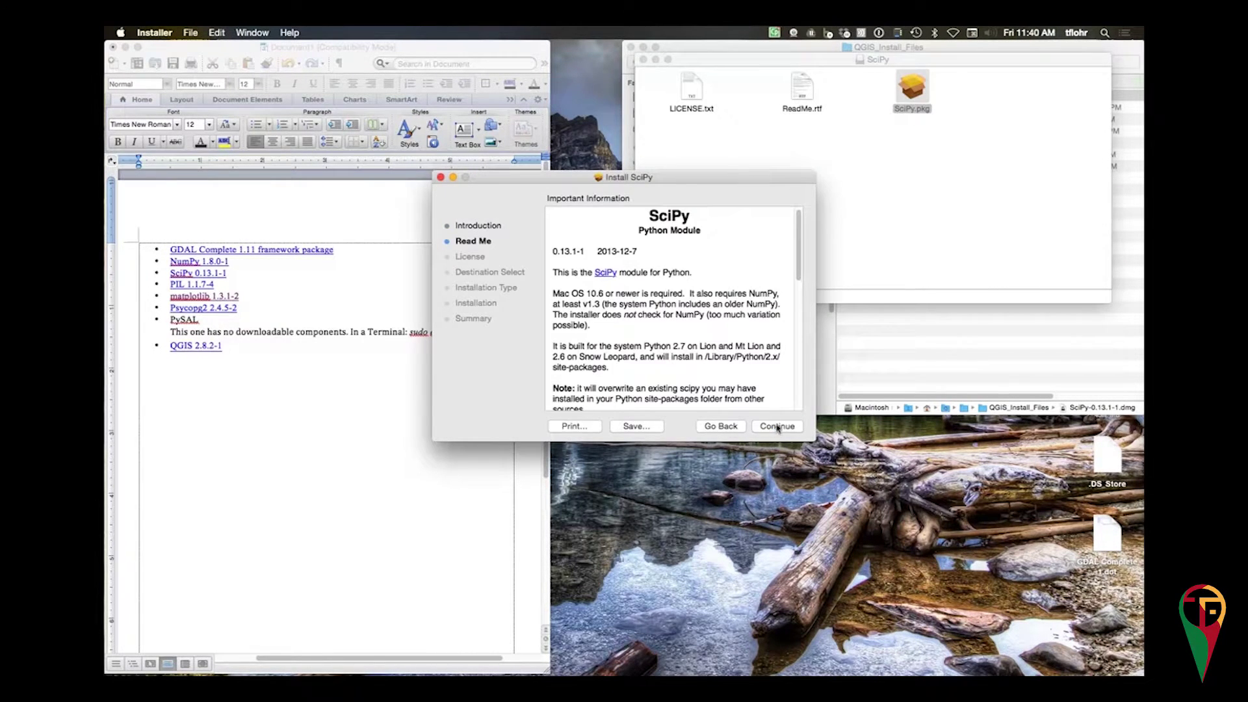
click(780, 426)
click(783, 425)
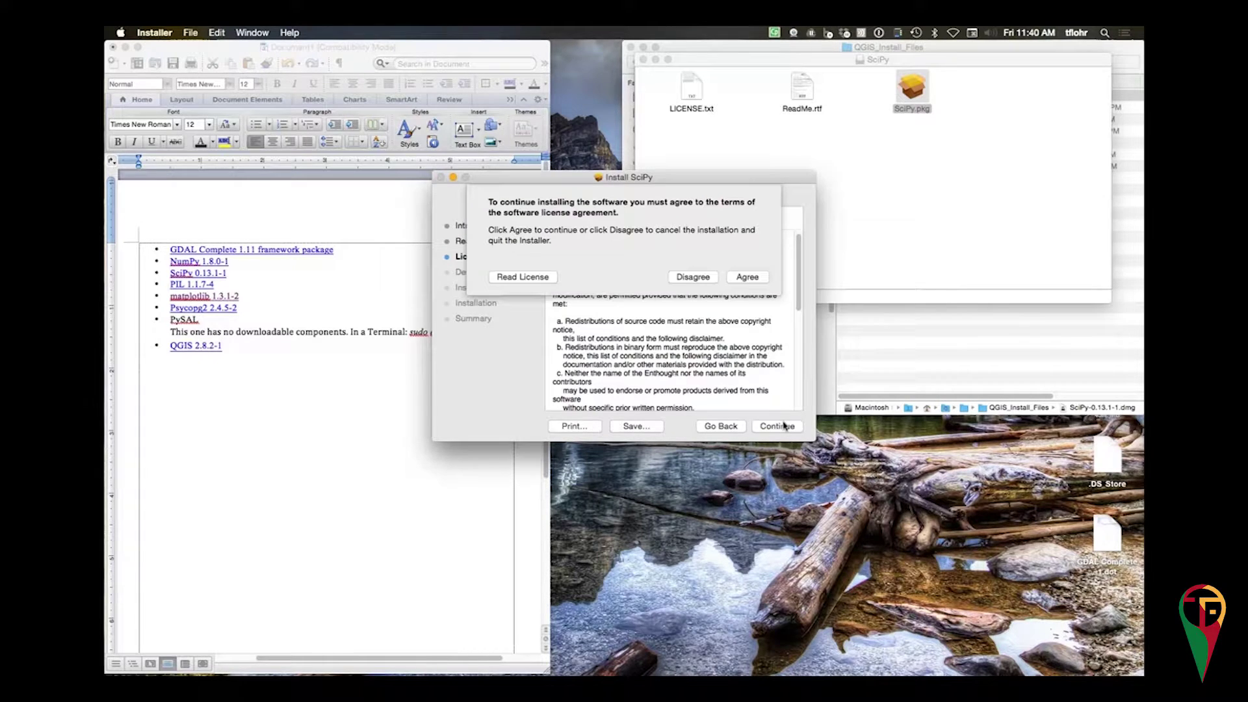
click(747, 276)
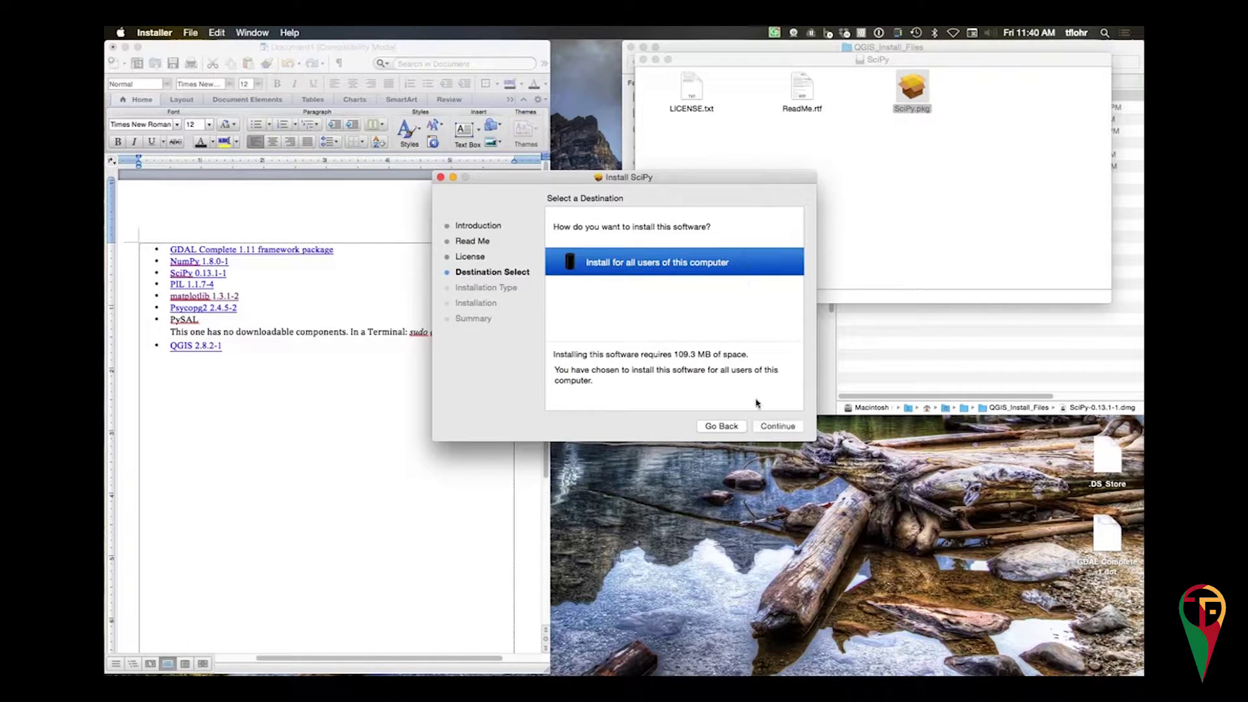
click(773, 426)
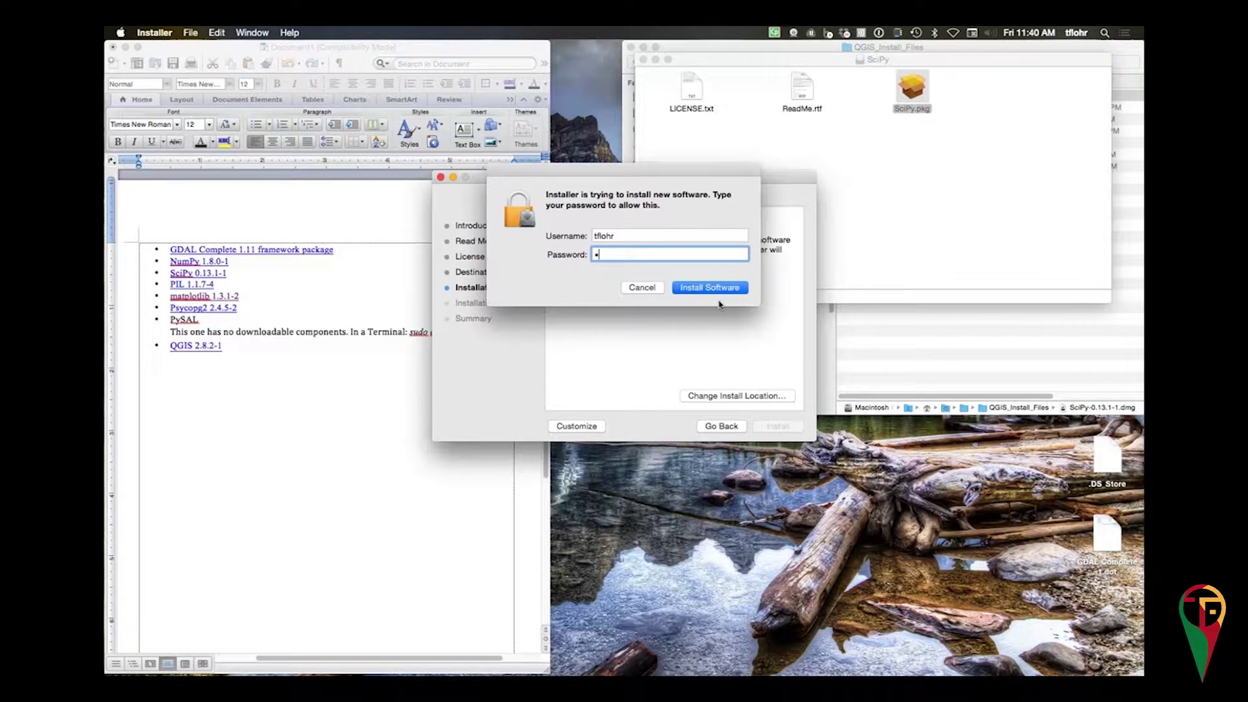
text(********)
key(Return)
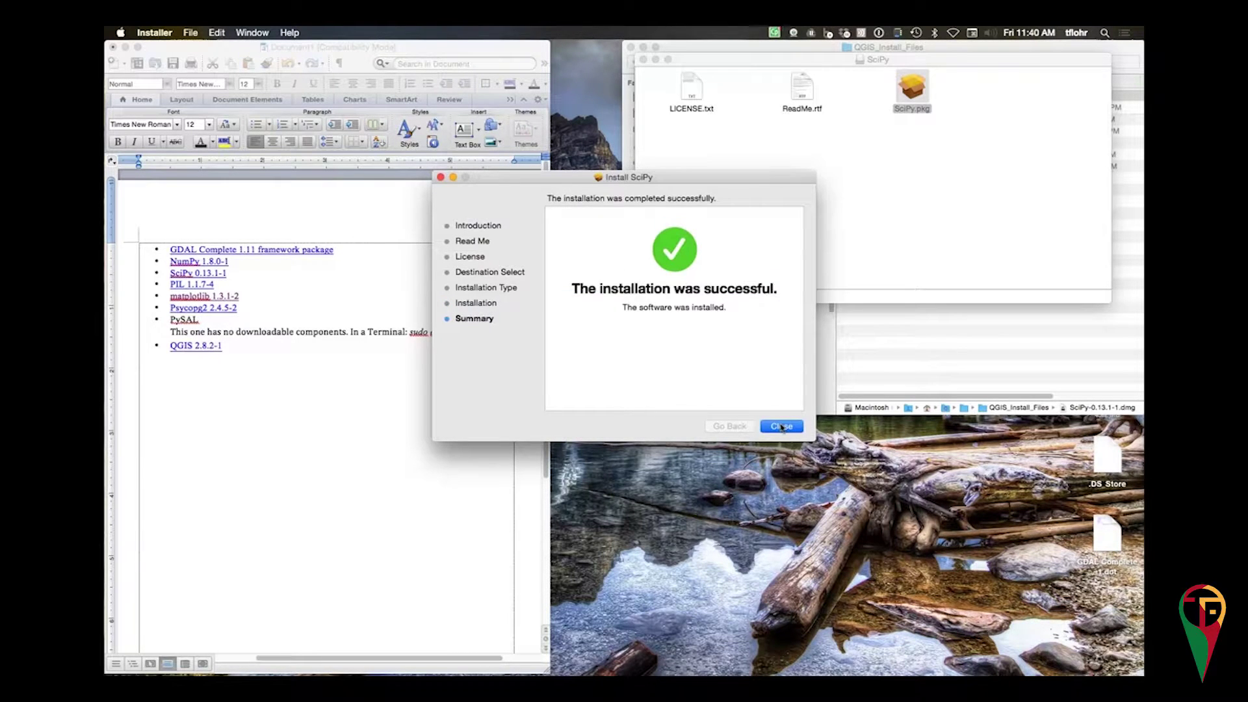
click(782, 426)
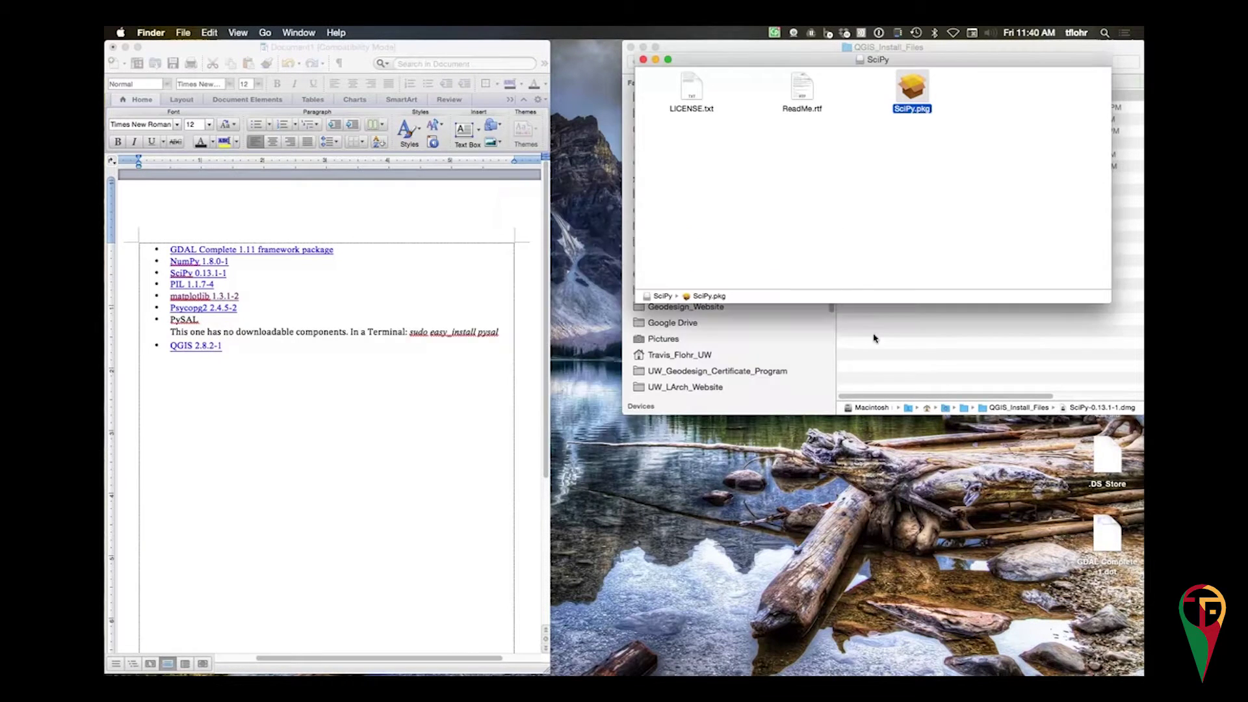
click(642, 59)
- Strike through the GDAL, NumPy and SciPy checklist lines, then select PIL-1.1.7-4.dmg in QGIS_Install_Files
click(227, 271)
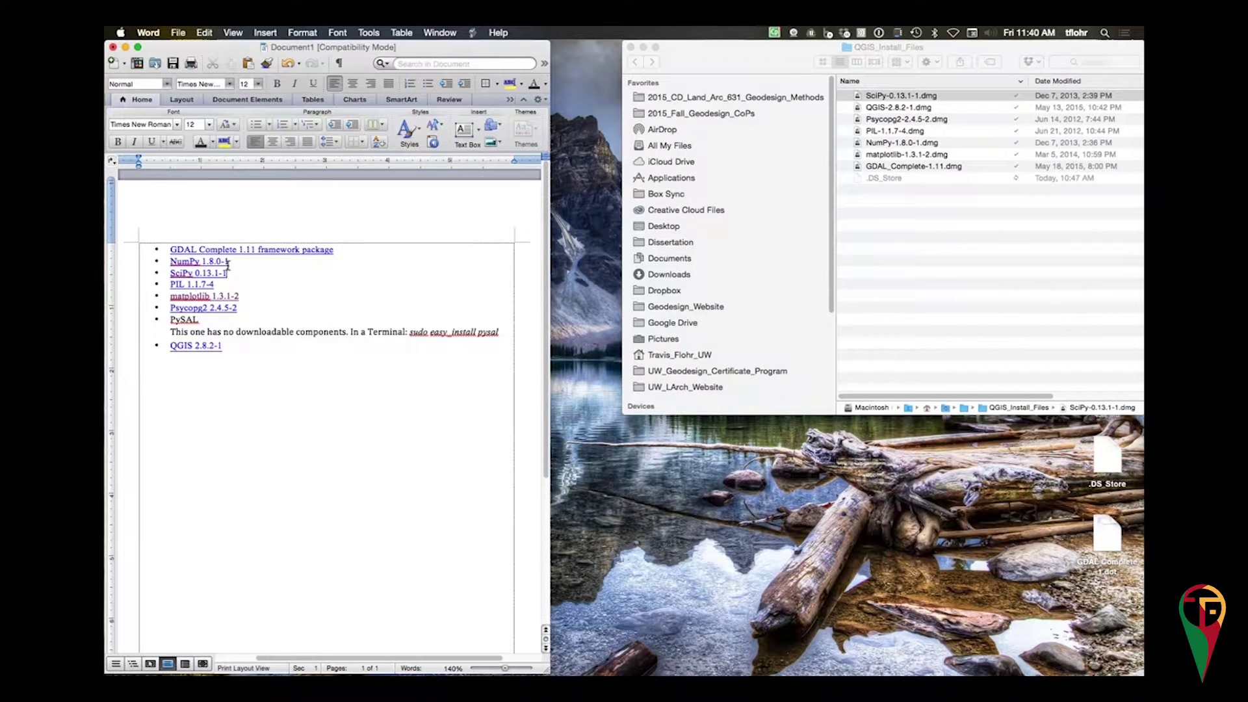
drag(227, 267, 175, 245)
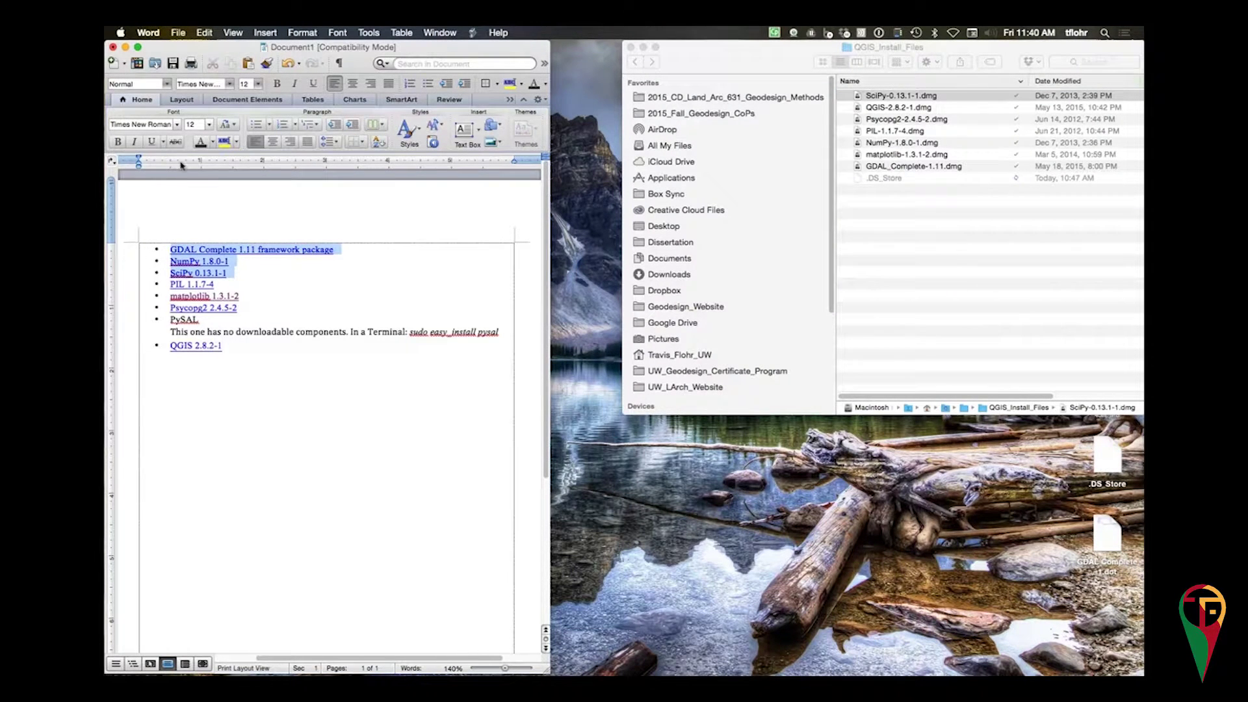
click(175, 141)
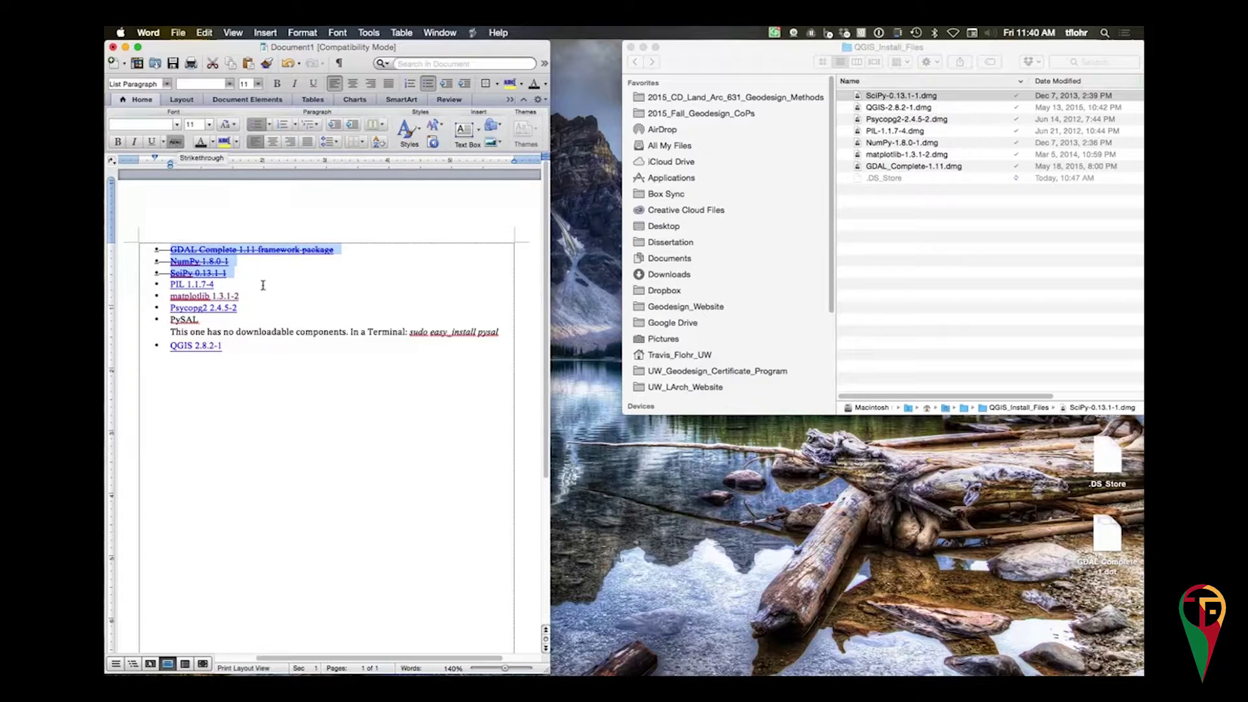
click(229, 278)
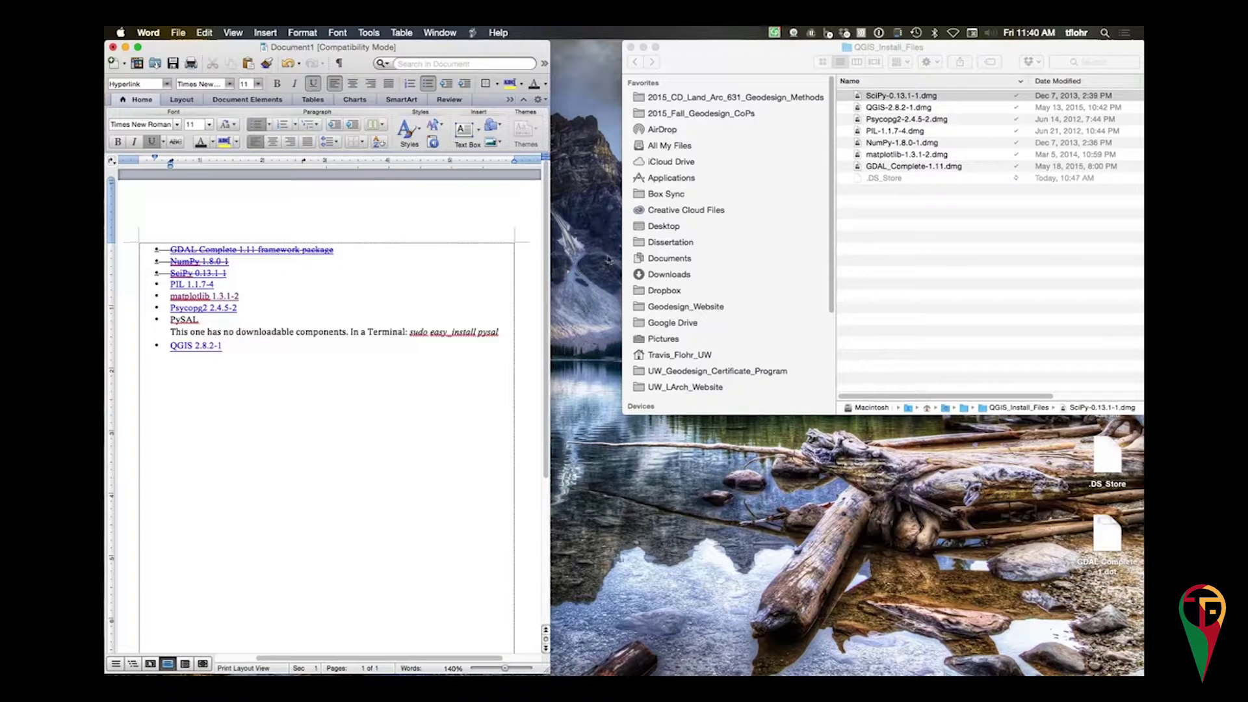
click(878, 132)
click(882, 131)
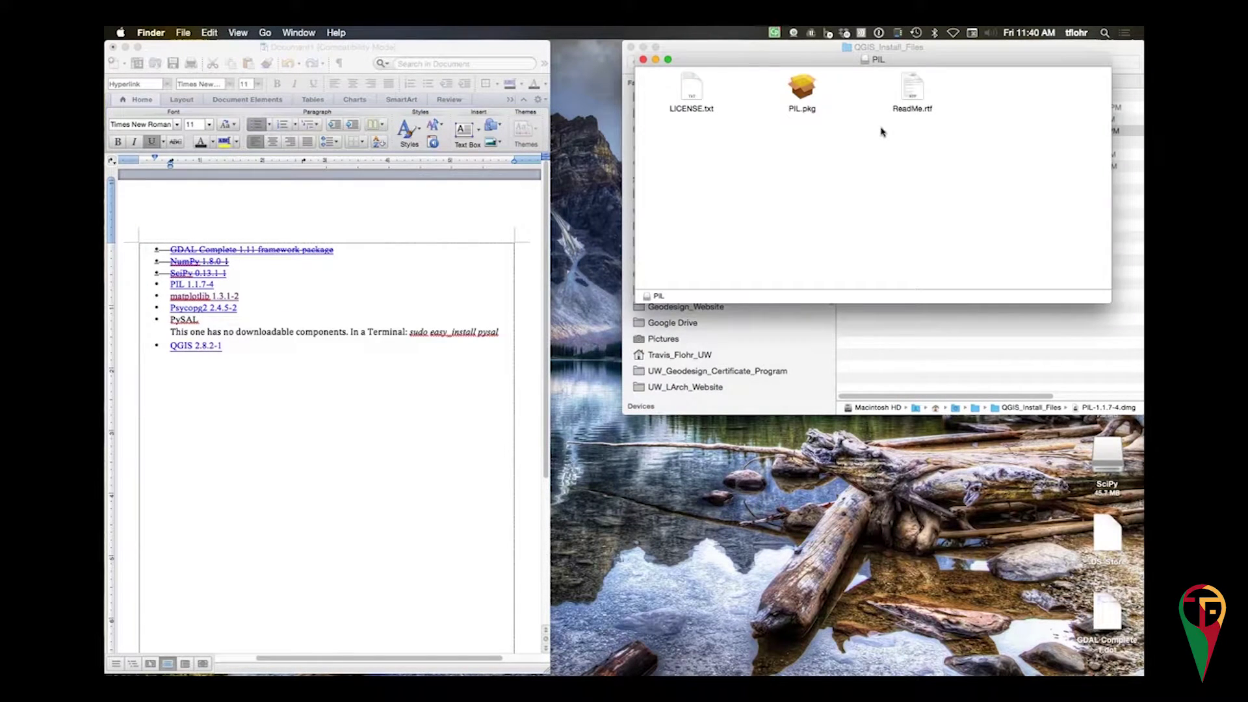
- Run PIL.pkg to install Python Imaging Library 1.1.7 for all users, then close the installer and PIL window
double_click(798, 91)
click(772, 426)
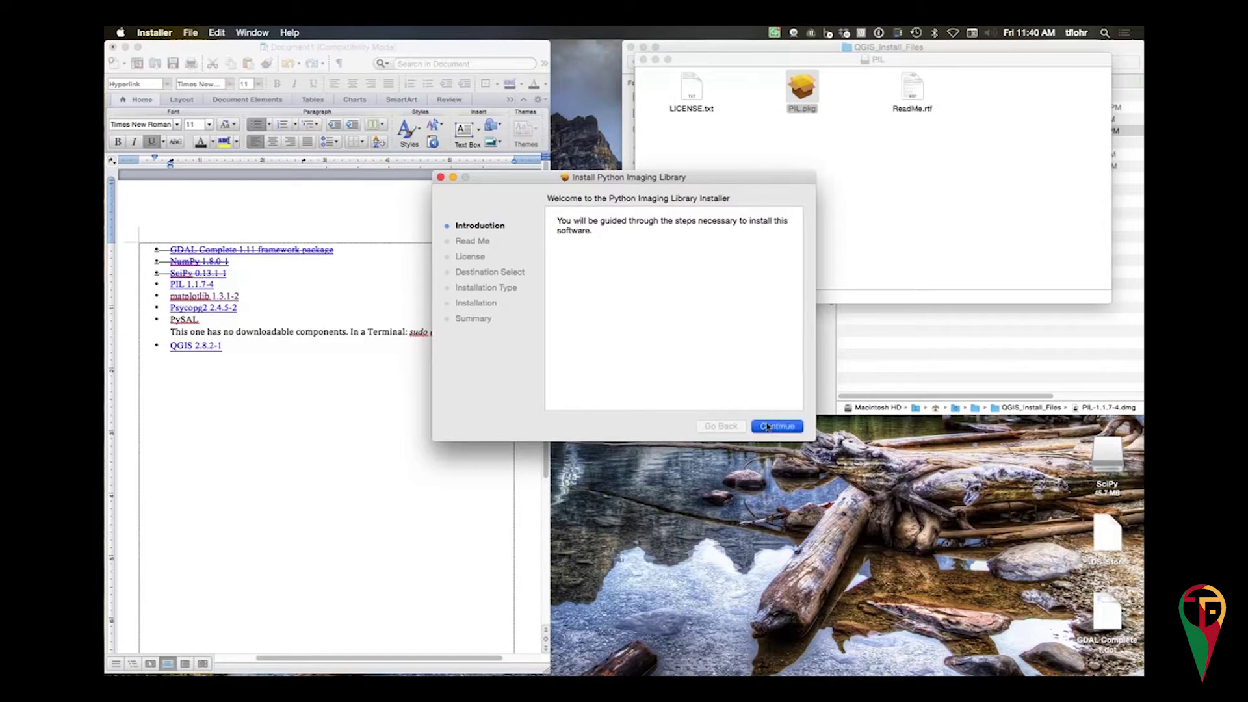
click(774, 427)
click(777, 426)
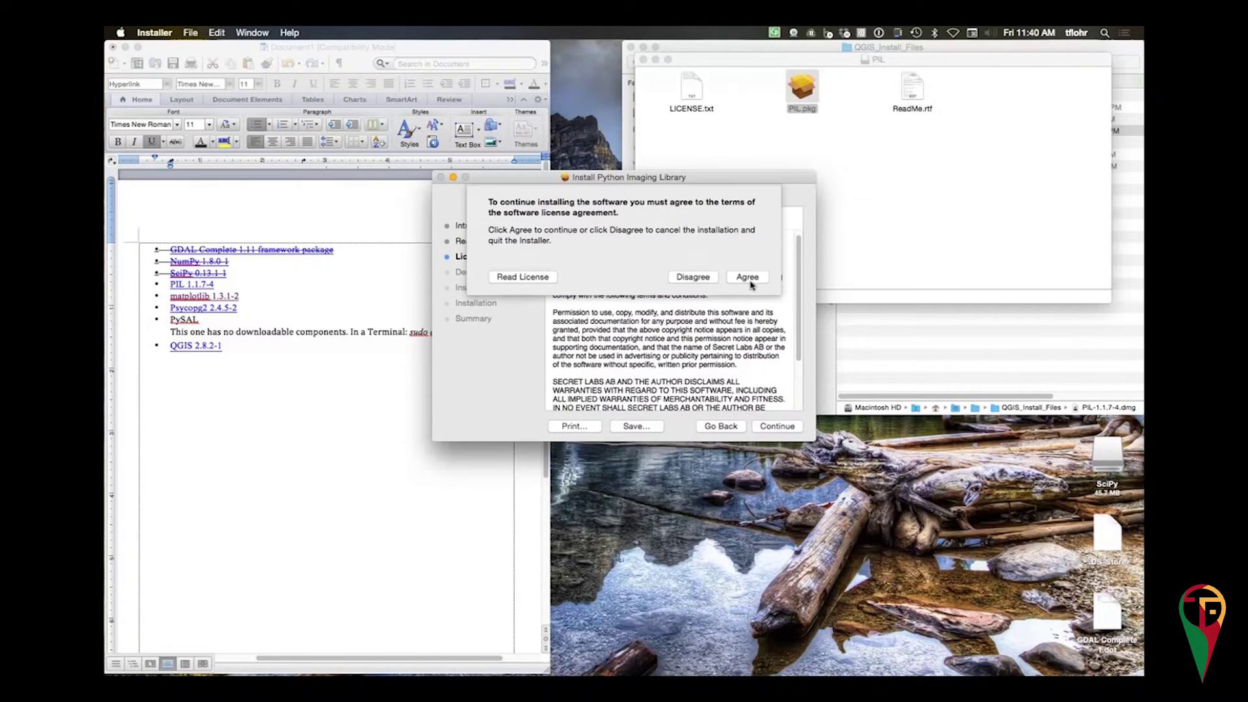
click(747, 226)
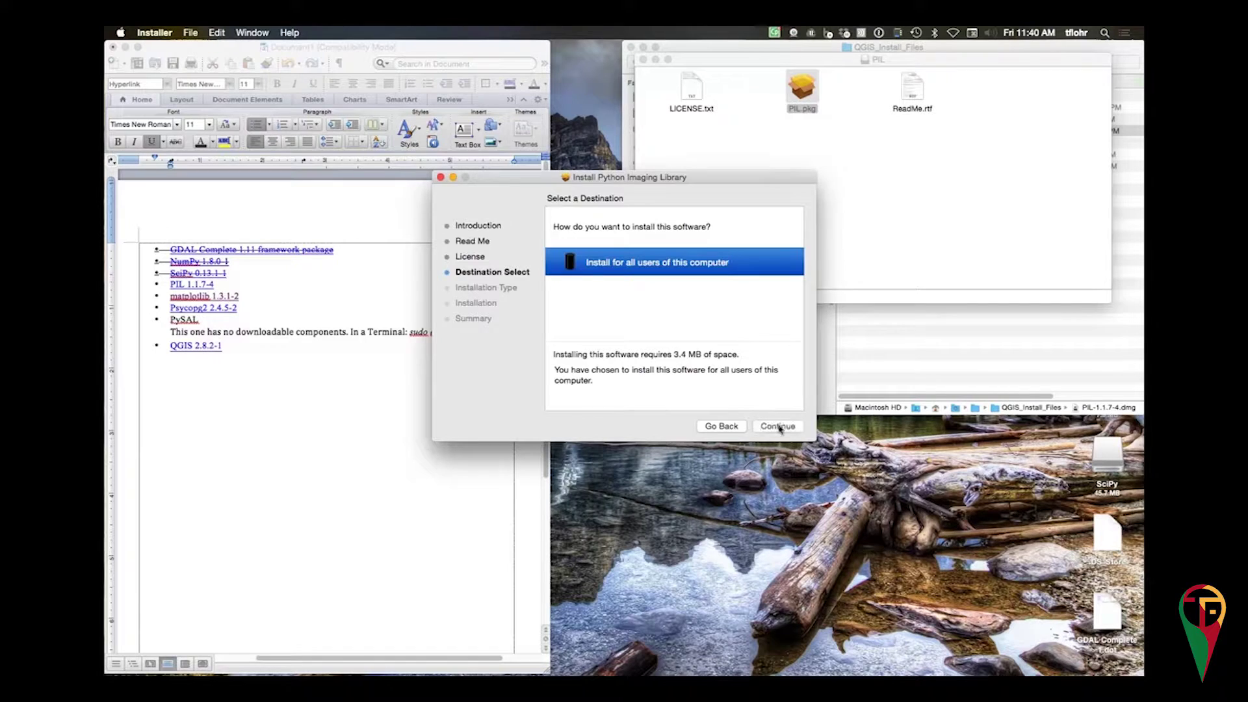
click(780, 425)
click(780, 429)
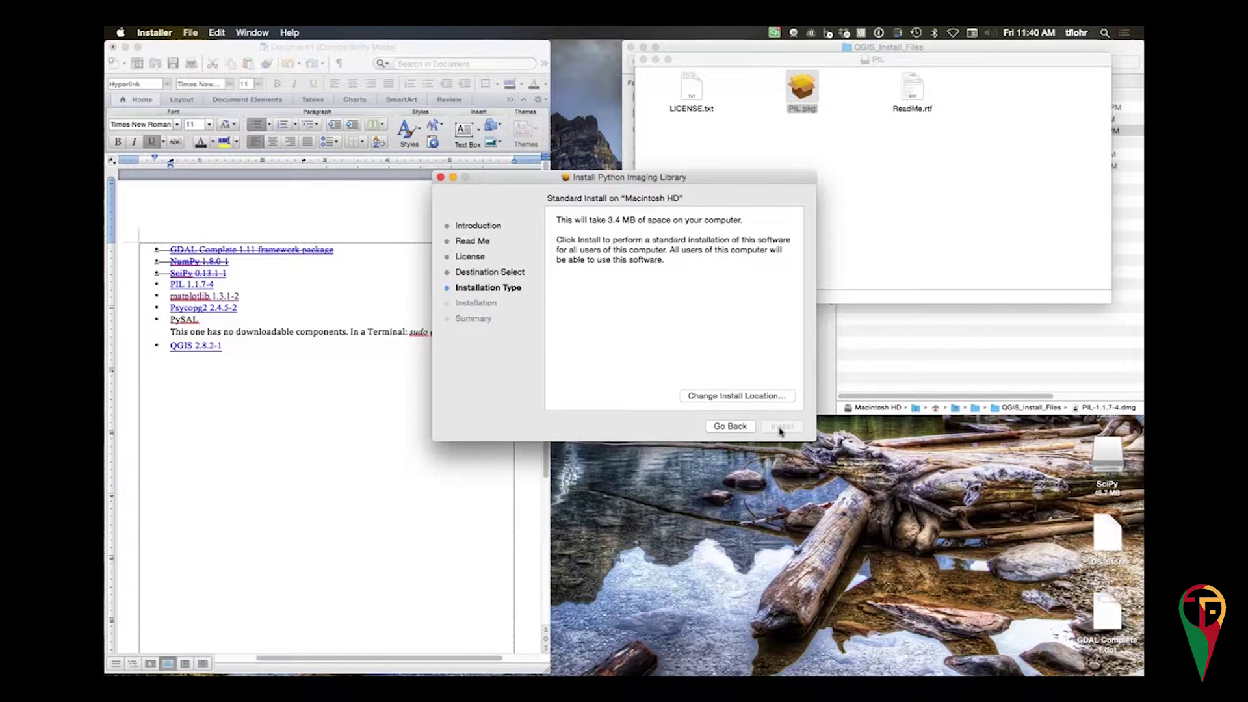
text(*****)
key(Return)
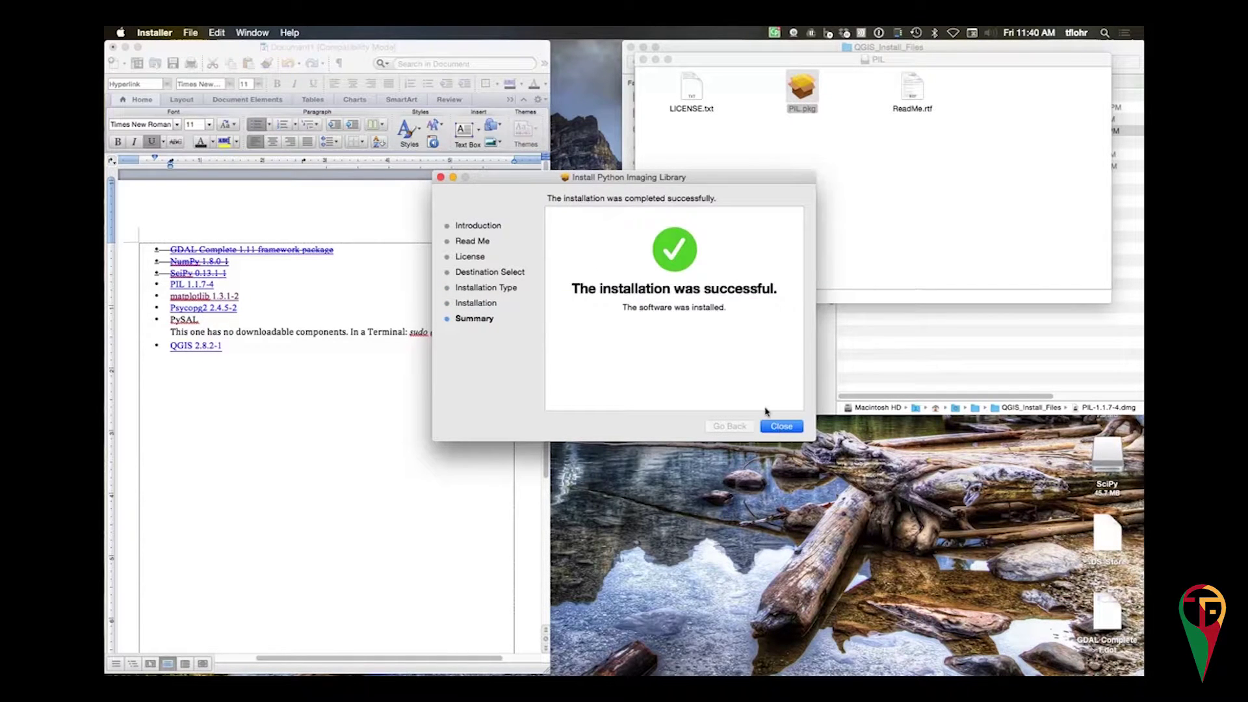
click(778, 425)
click(642, 59)
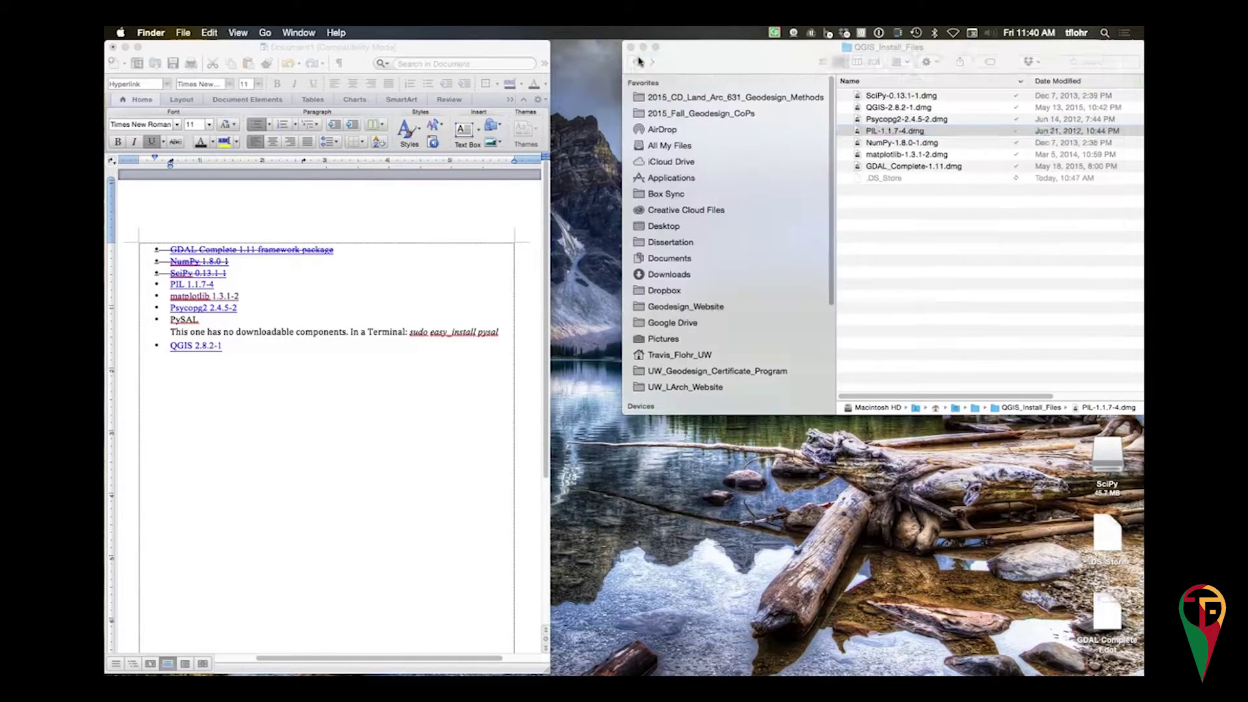
- Strike through the PIL 1.1.7-4 line in the Word checklist
click(229, 284)
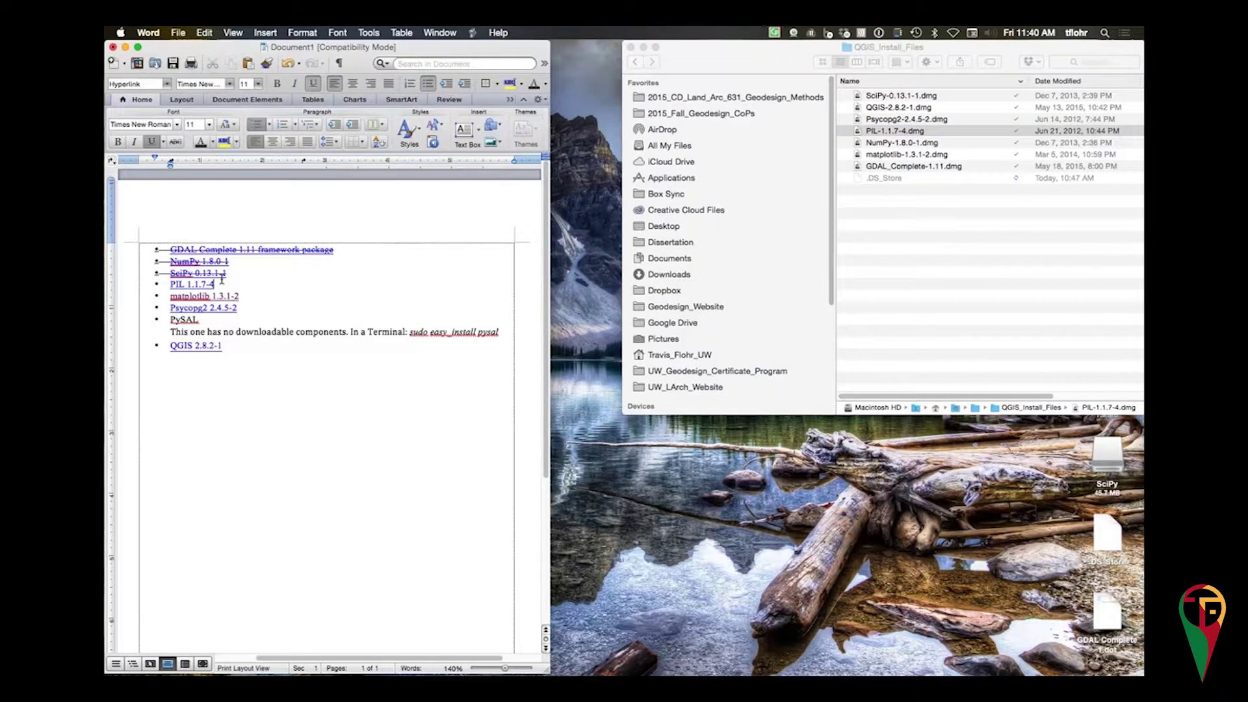
drag(226, 284, 170, 284)
click(174, 142)
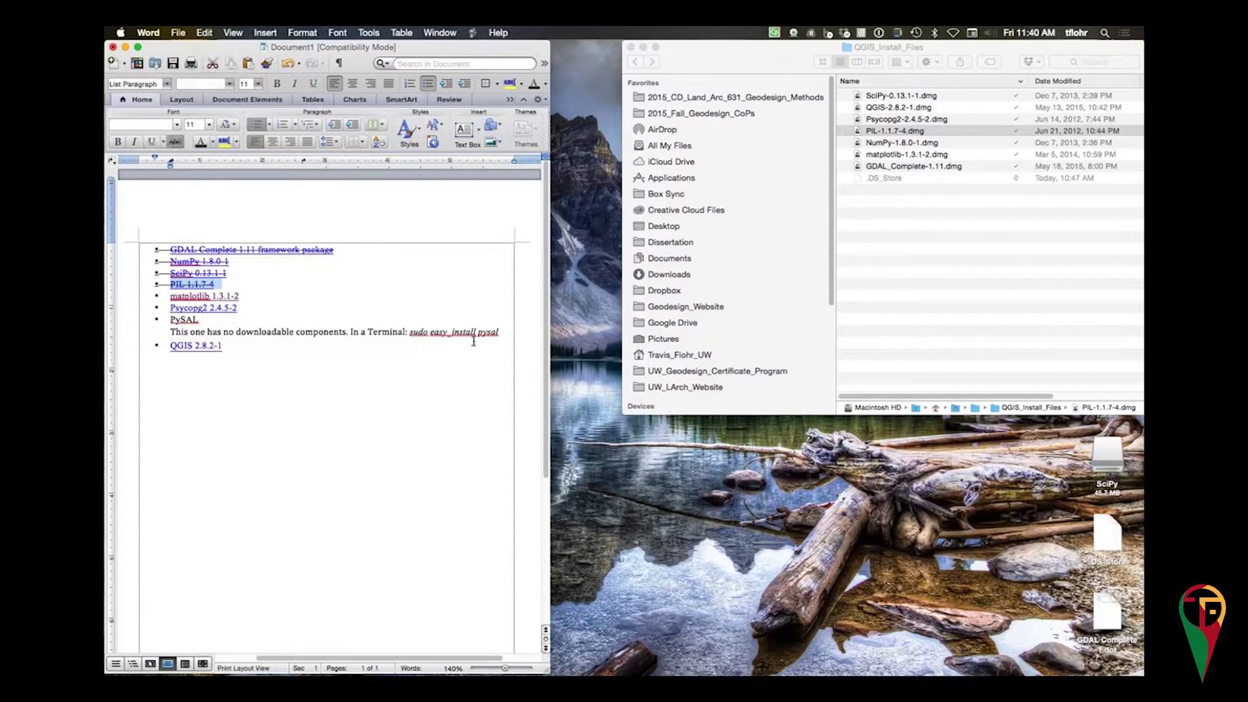
- Mount matplotlib-1.3.1-2.dmg and install matplotlib.pkg with the admin password, then close the installer
double_click(896, 154)
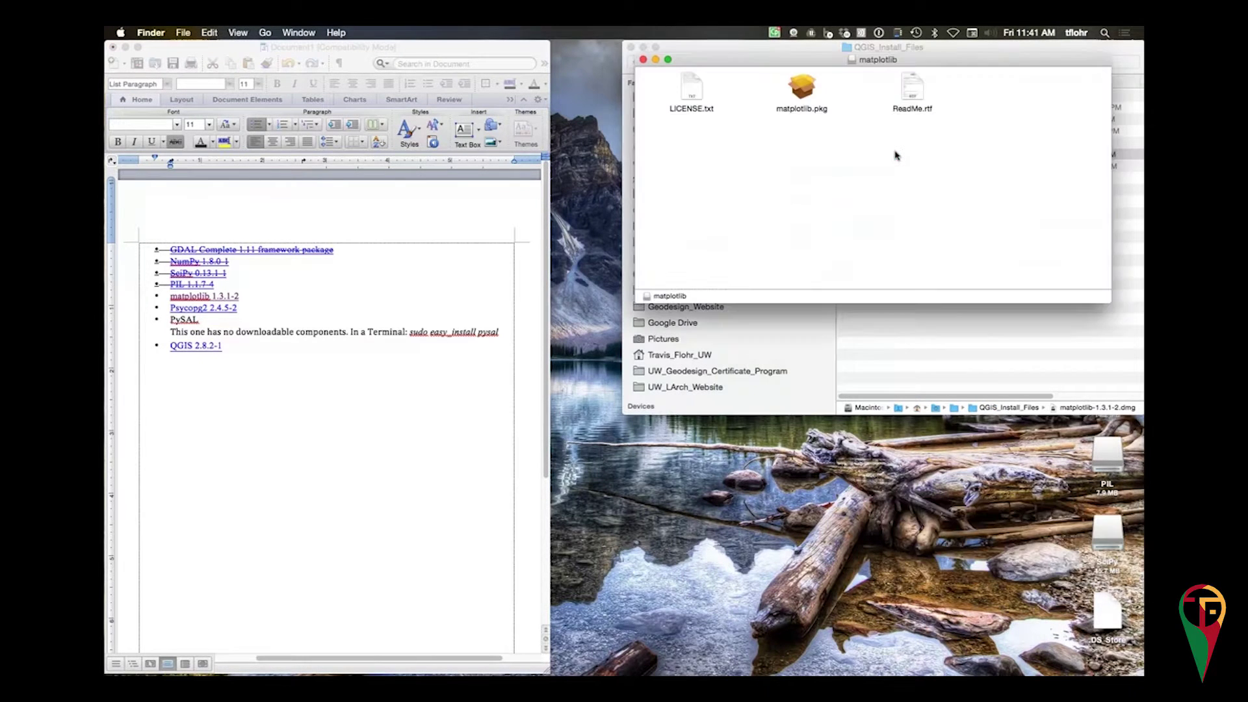
double_click(804, 91)
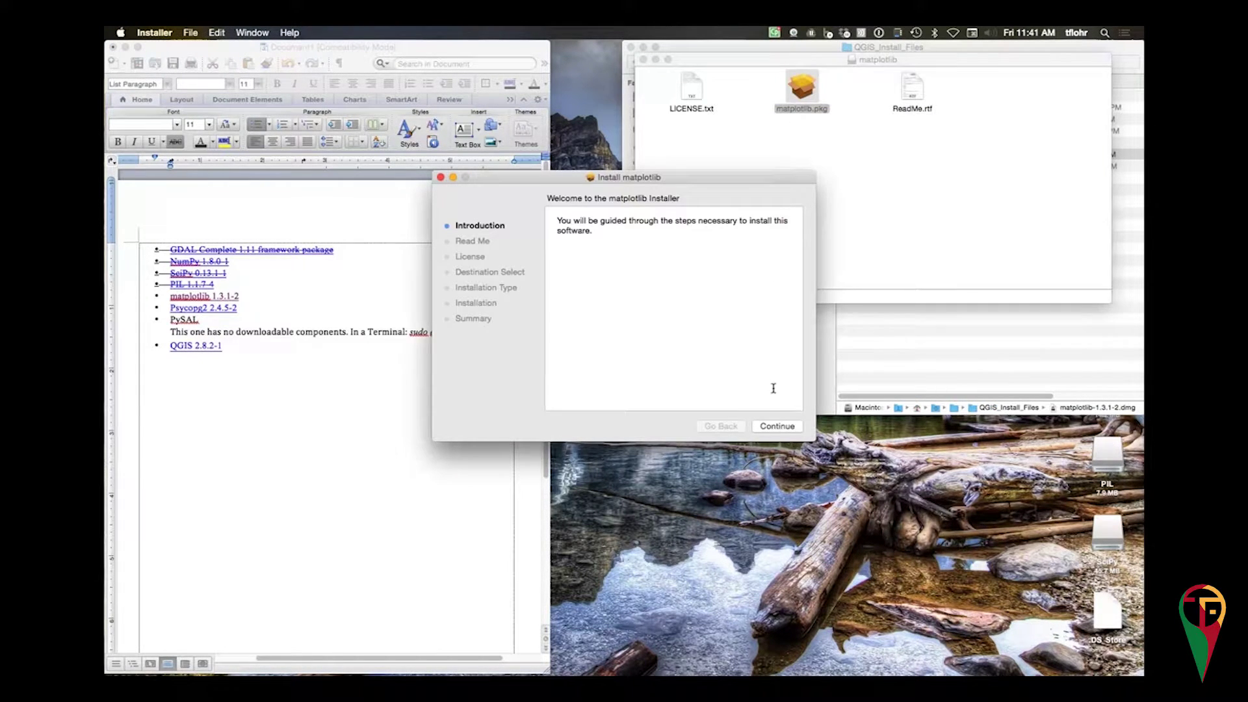
click(773, 427)
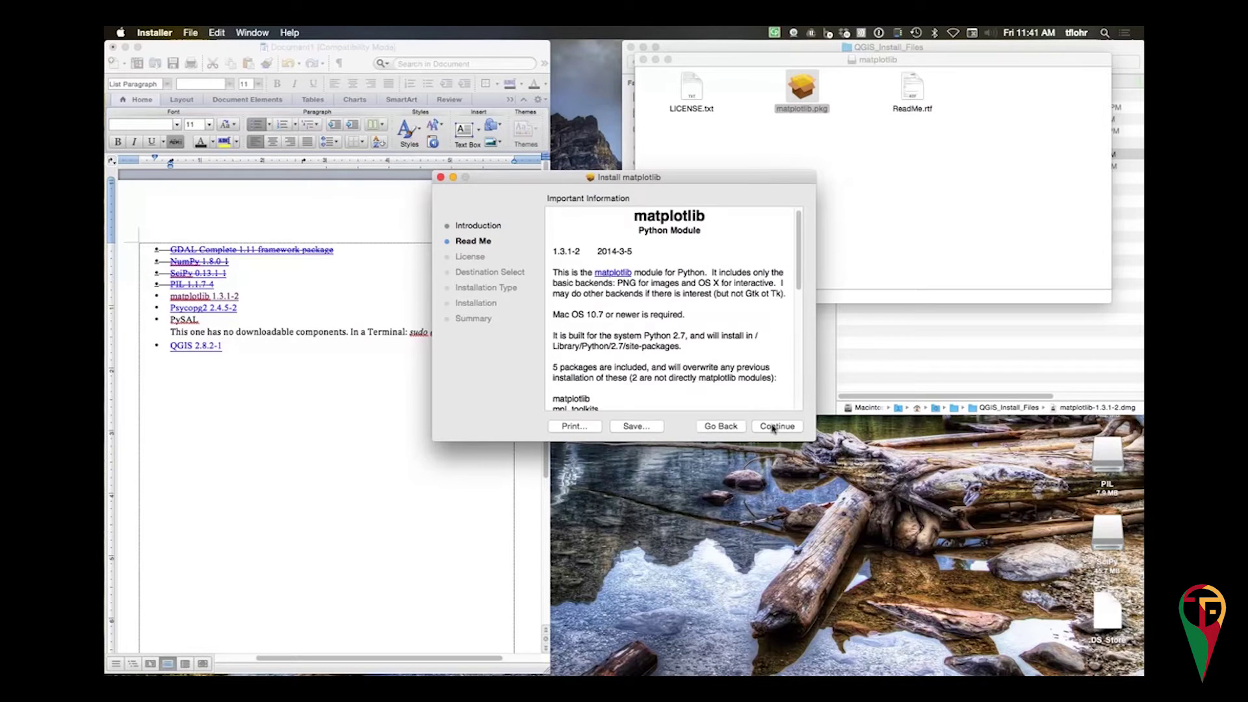
click(776, 427)
click(780, 427)
click(746, 278)
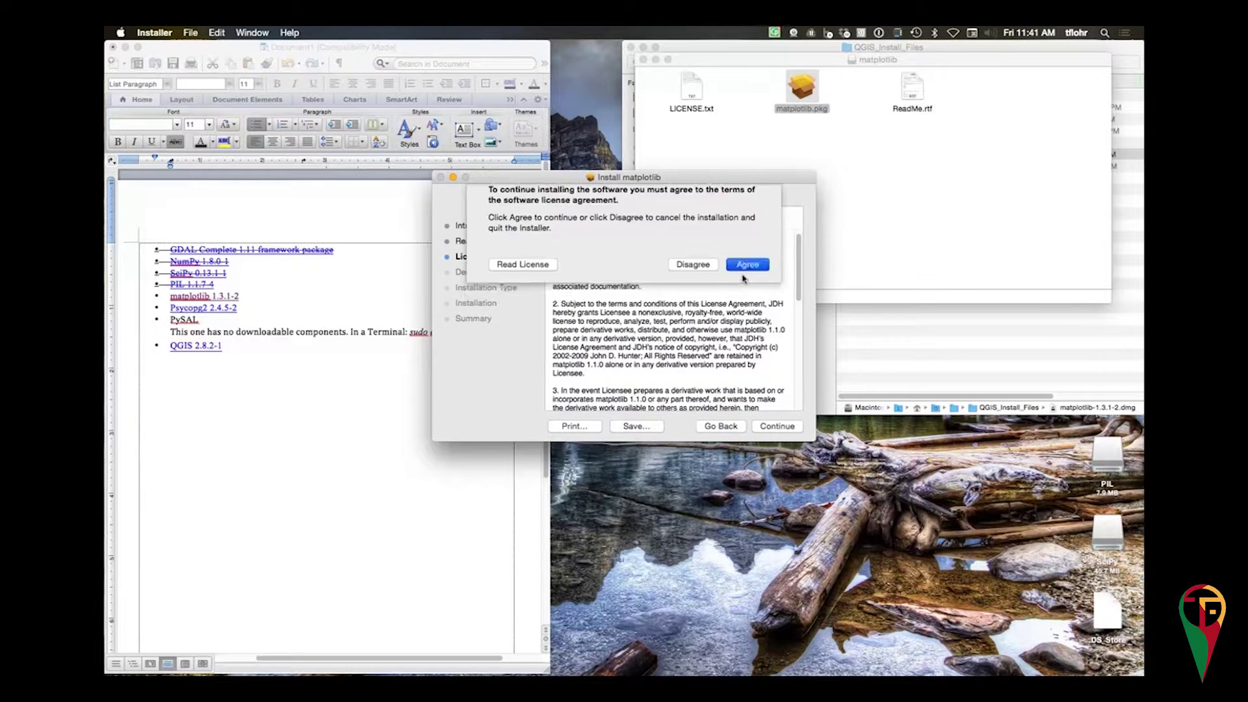
click(775, 428)
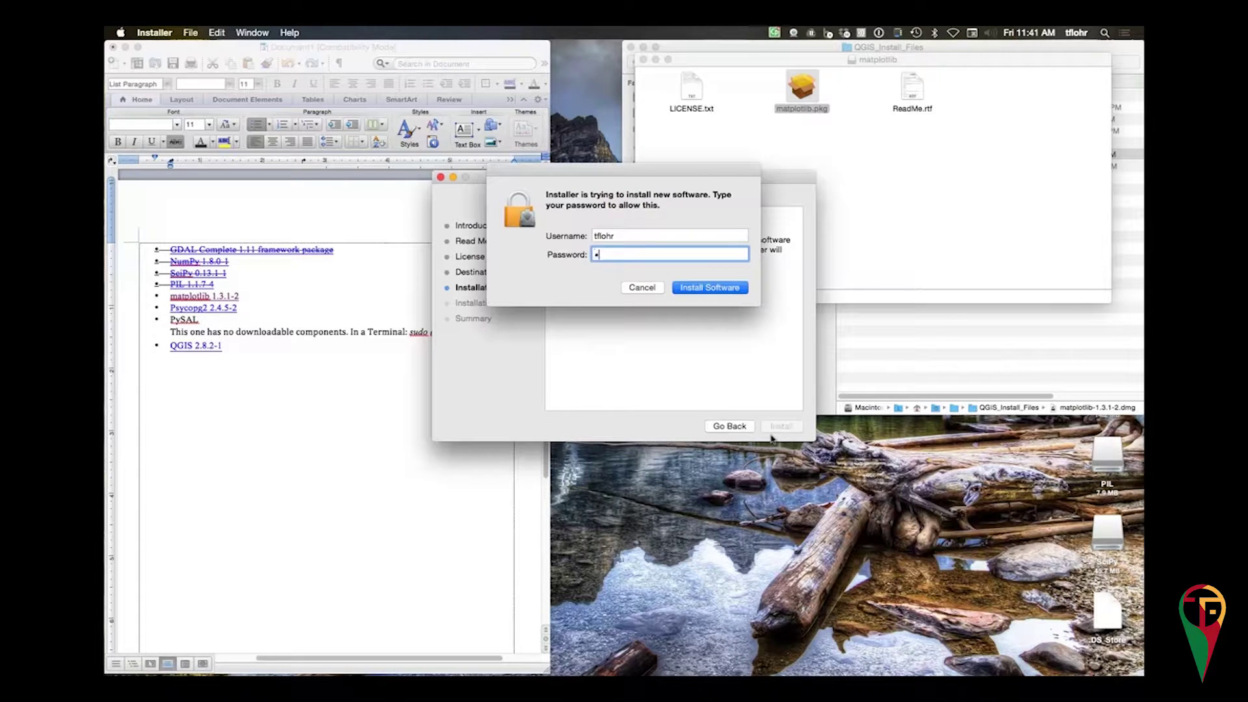
text(*******)
key(Return)
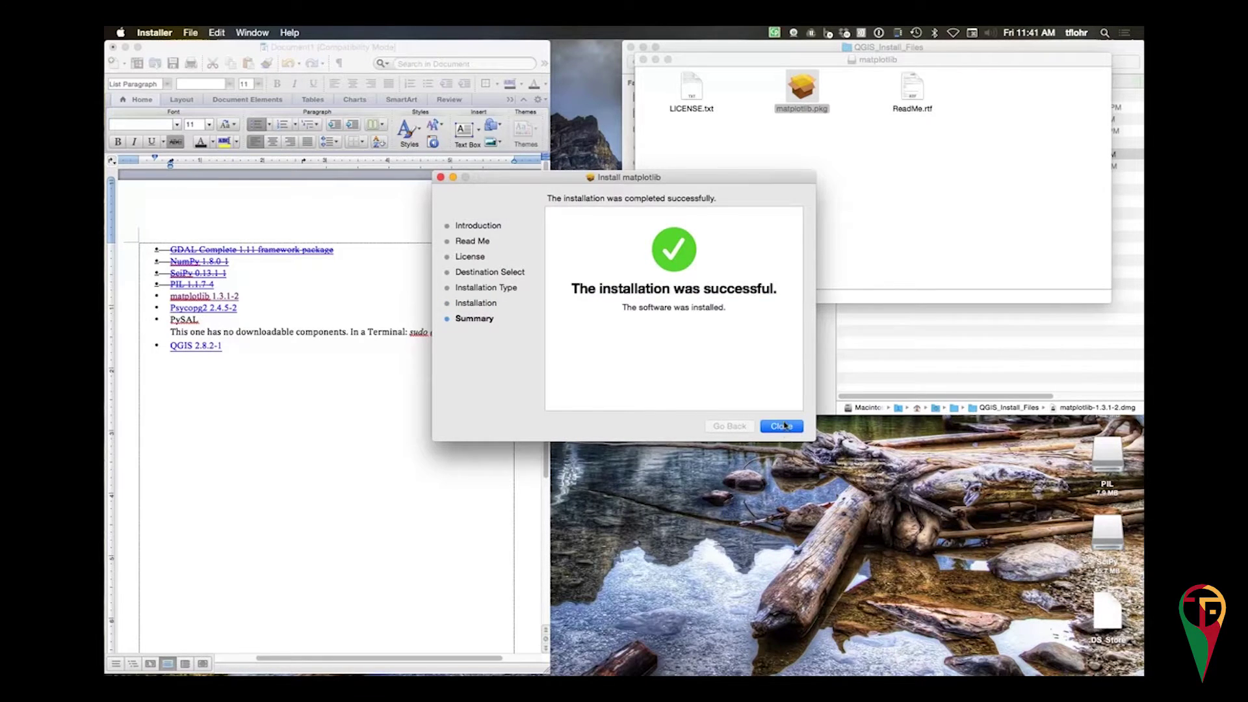
click(783, 426)
- Close the matplotlib window and strike through the matplotlib 1.3.1-2 checklist line
click(643, 60)
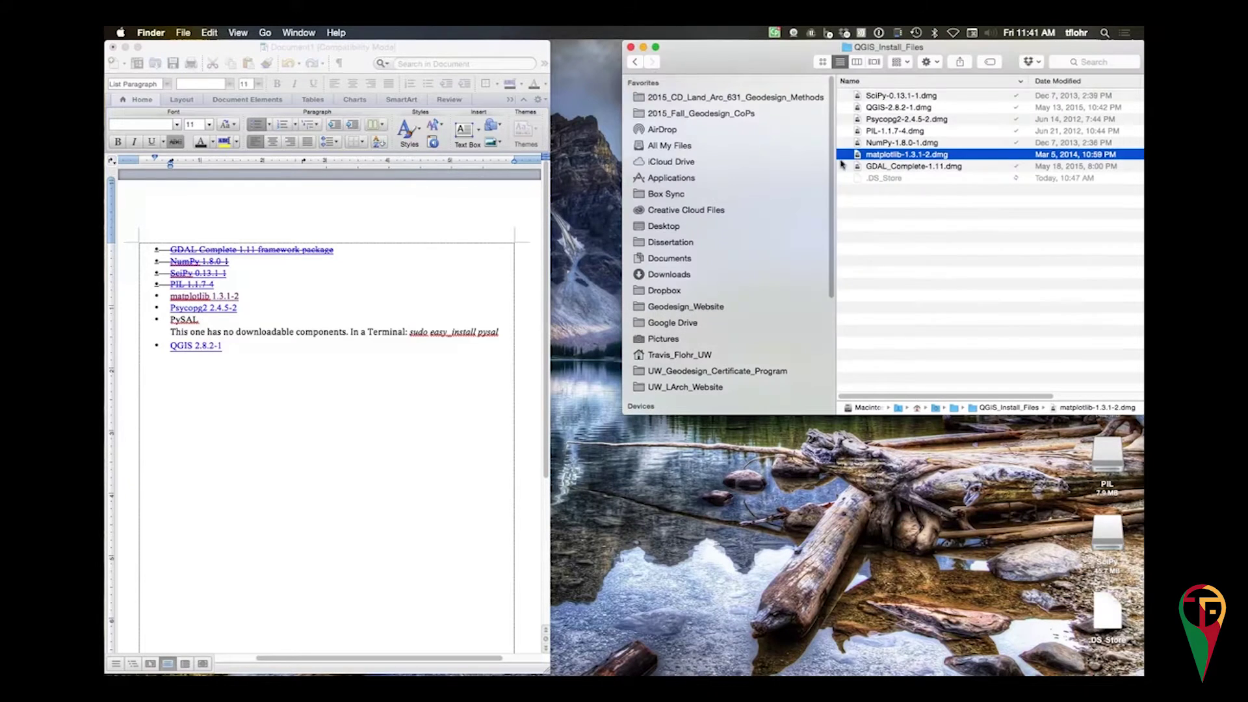
triple_click(257, 288)
triple_click(254, 297)
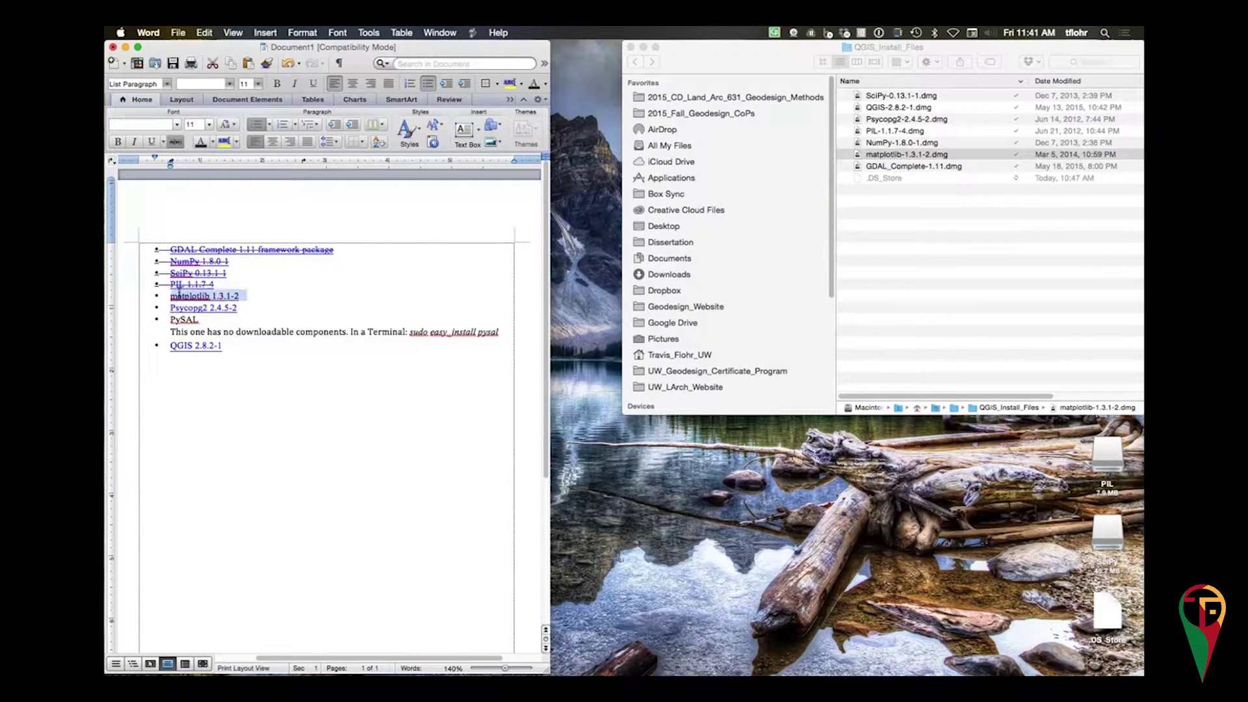
key(super+shift+x)
click(254, 298)
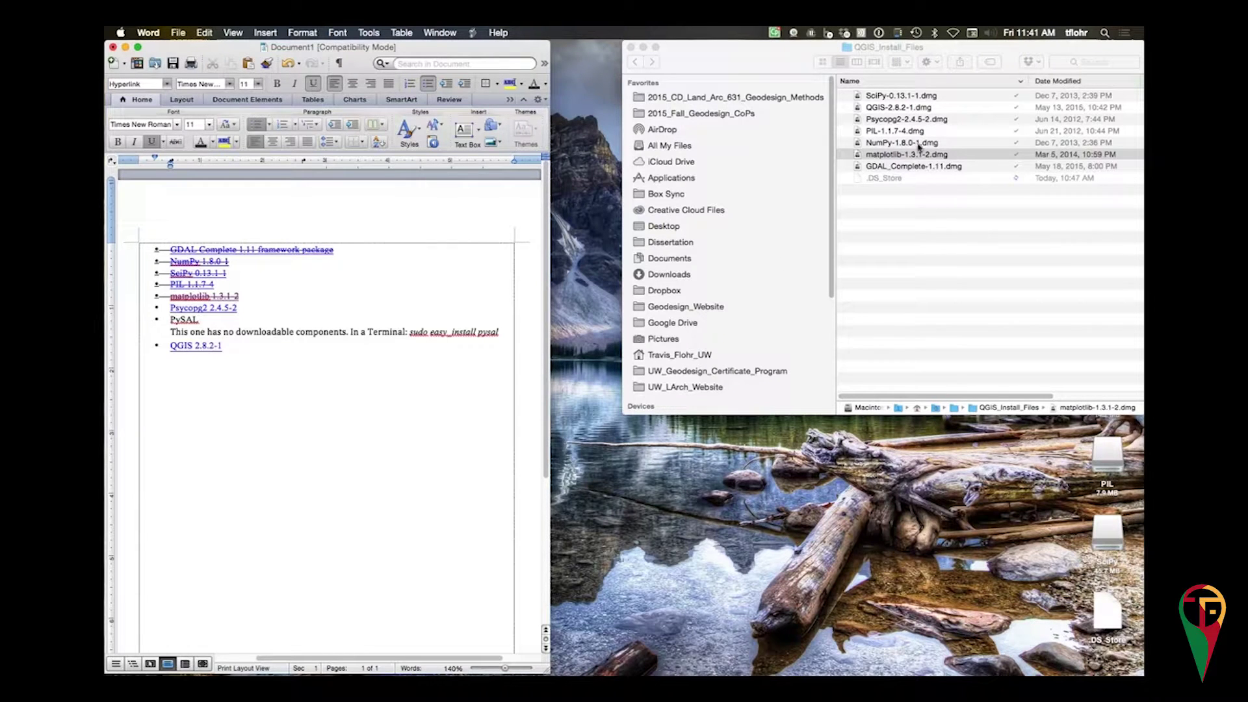
- Mount Psycopg2-2.4.5-2.dmg and launch its Psycopg2 package installer
click(893, 121)
click(894, 120)
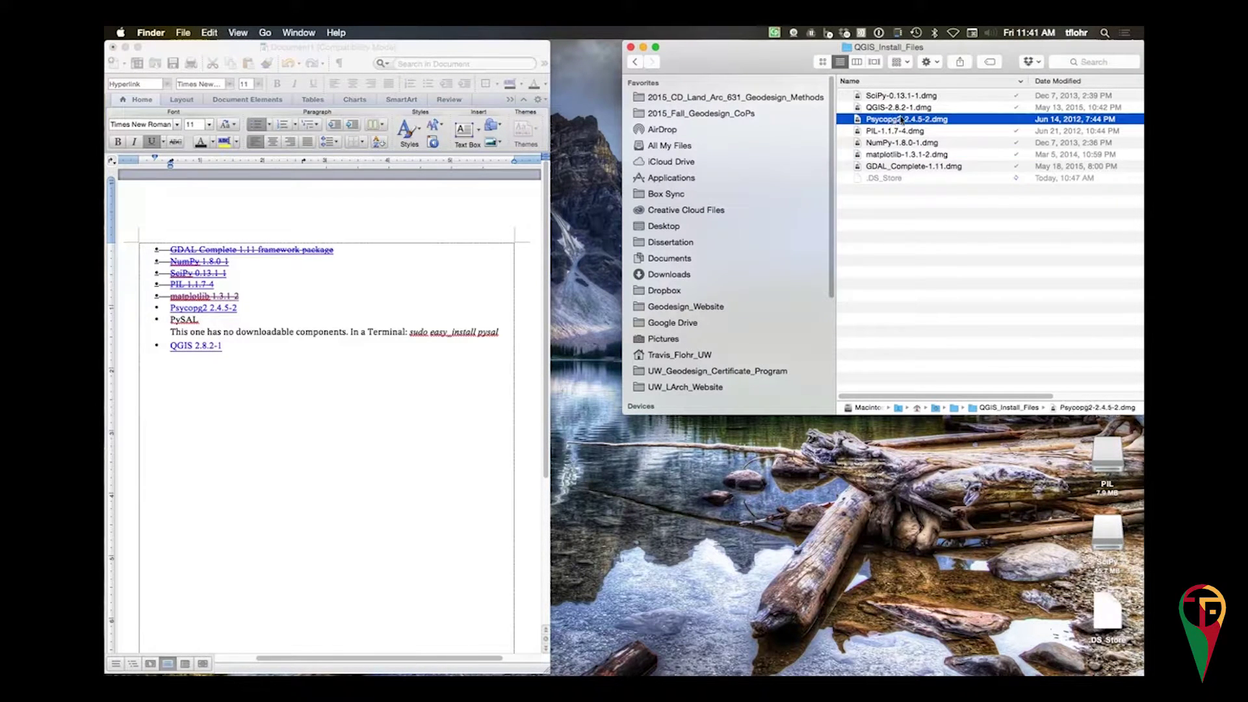
double_click(908, 120)
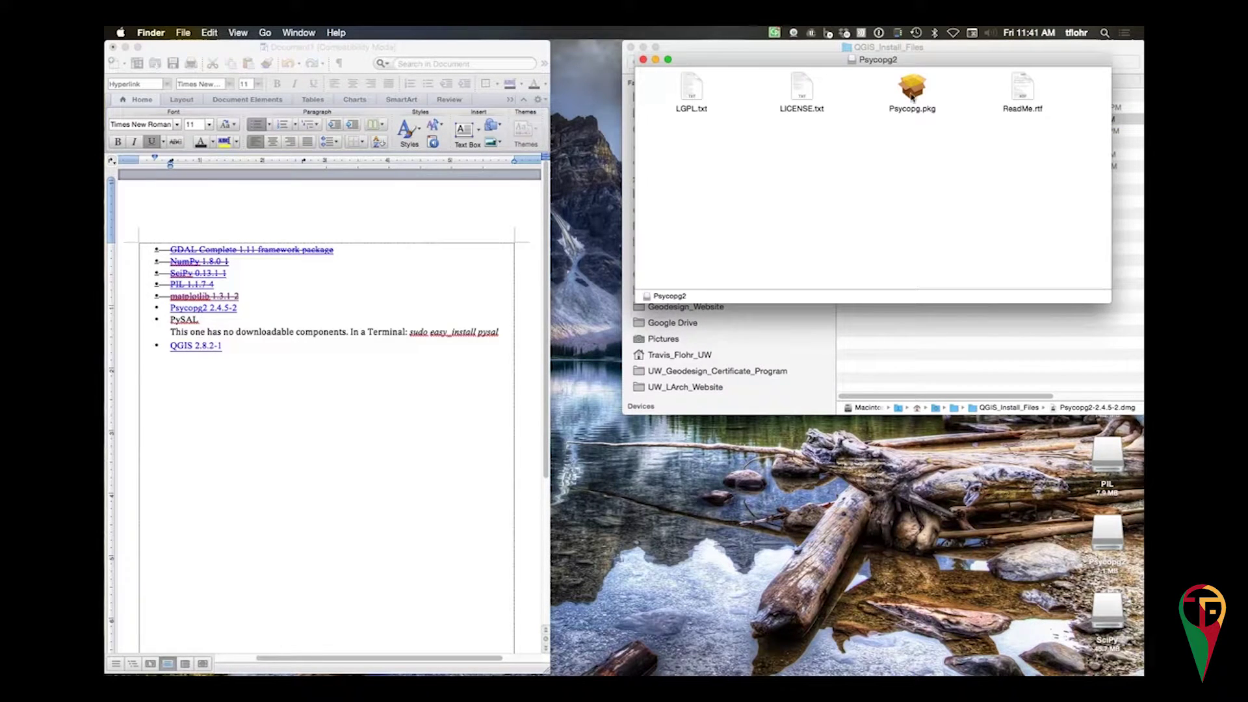
double_click(910, 89)
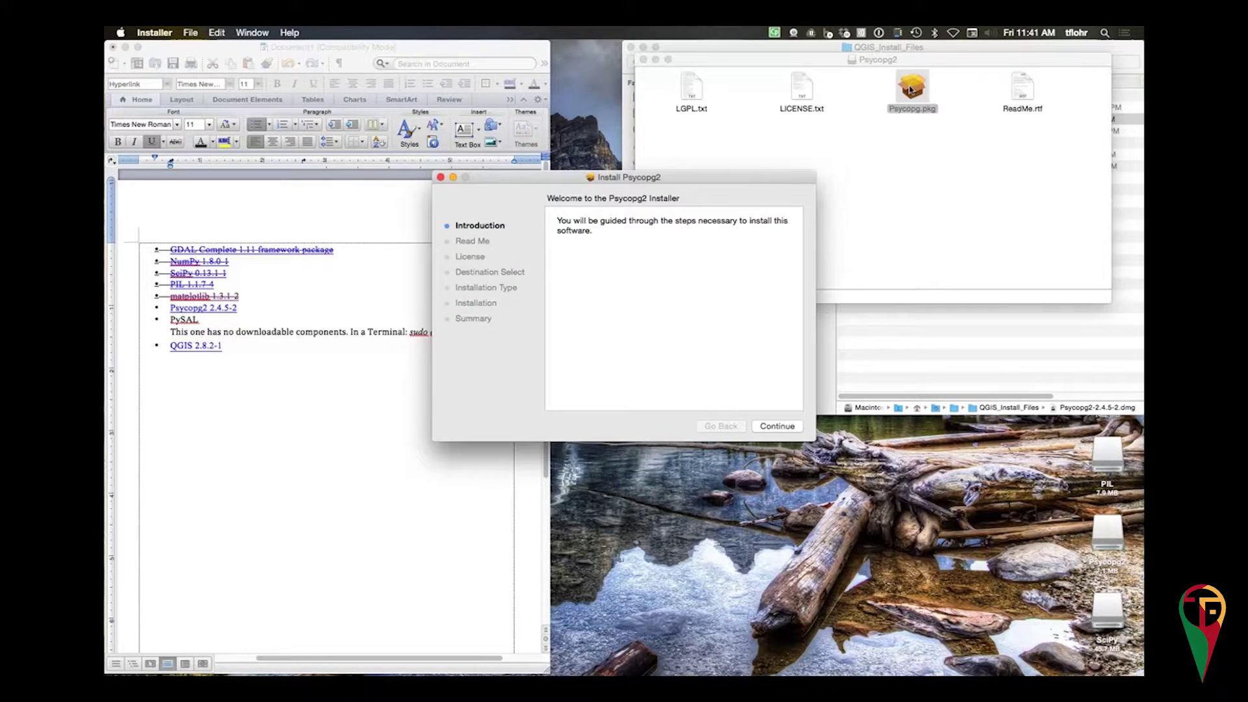
- Install Psycopg2 for all users with the admin password, then close the installer and disk window
click(778, 426)
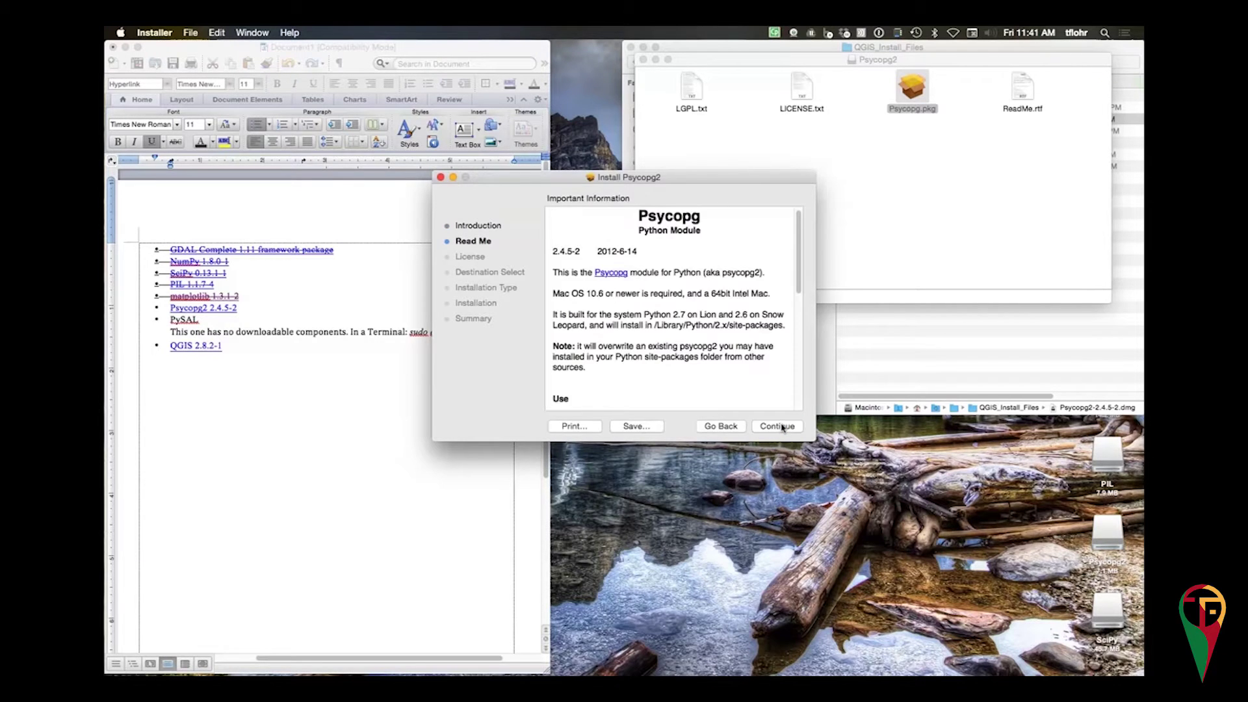
click(779, 427)
click(779, 427)
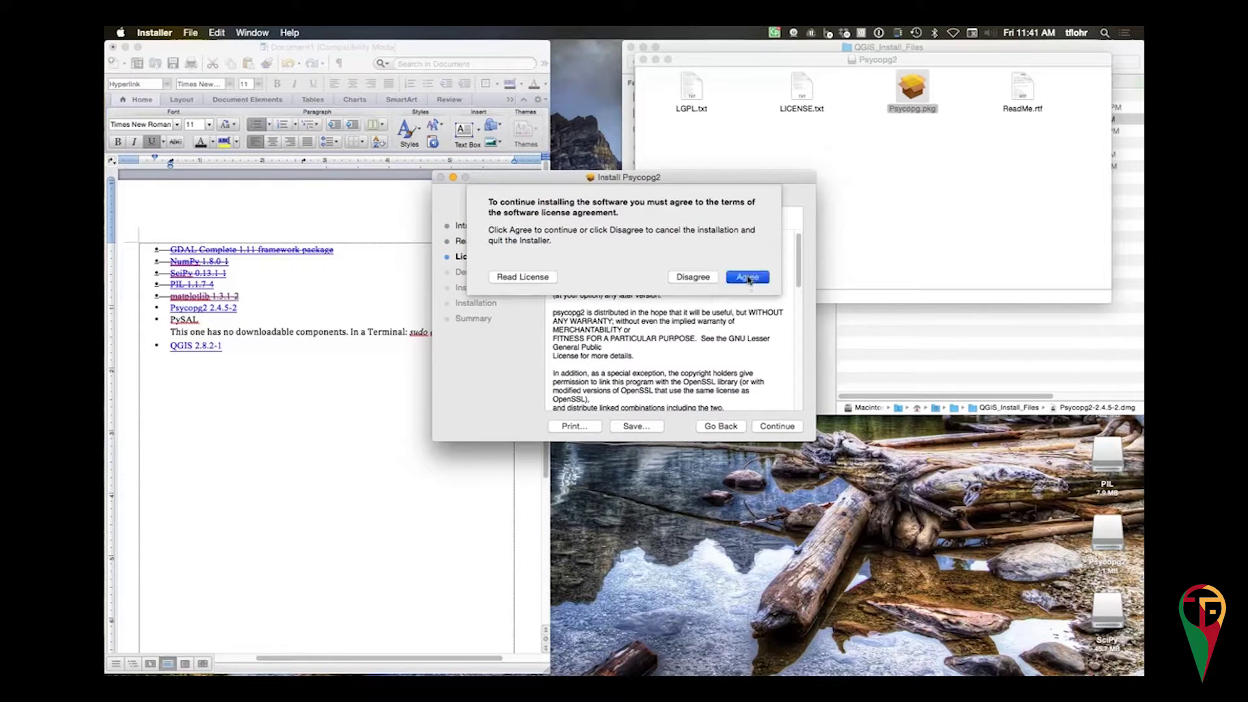
click(748, 277)
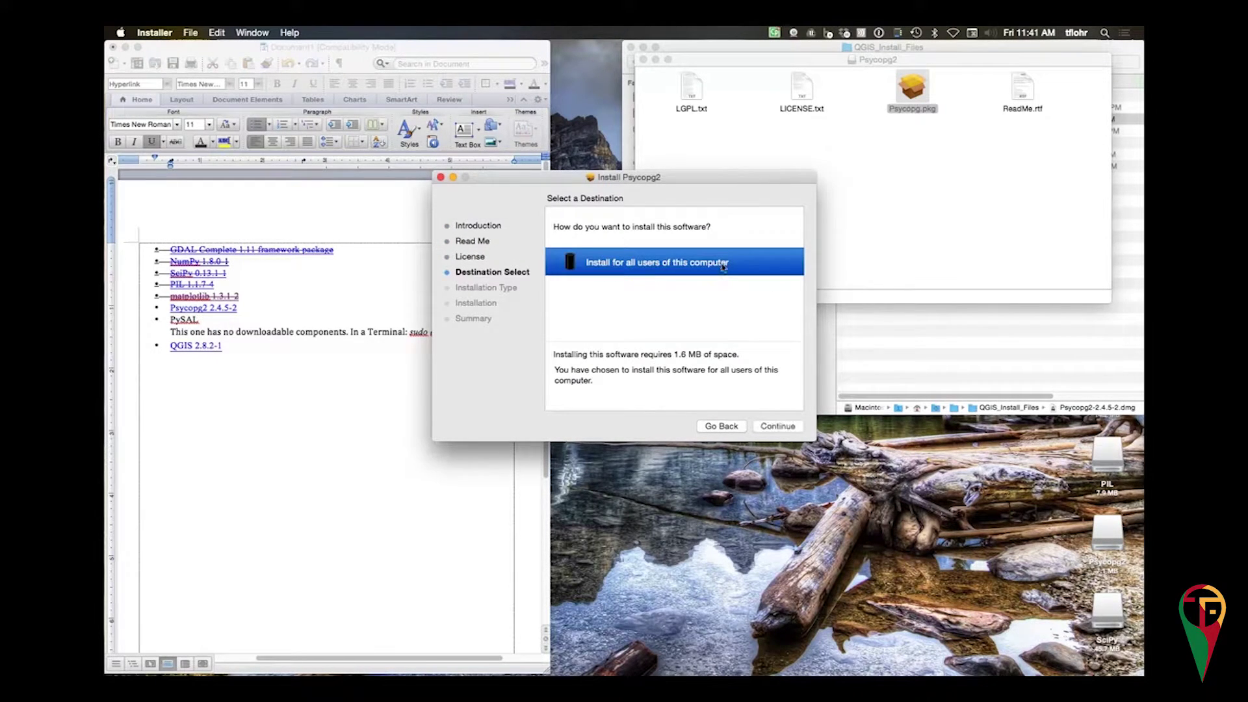
click(778, 425)
click(780, 426)
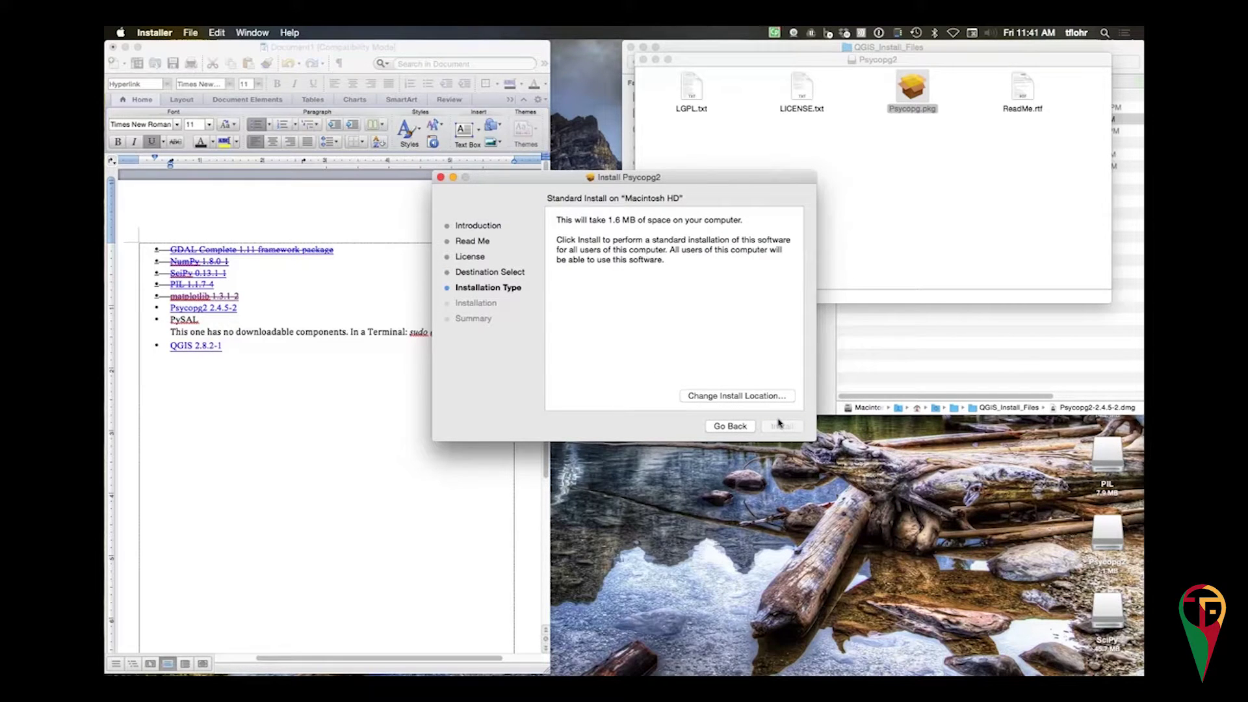
text(•••••)
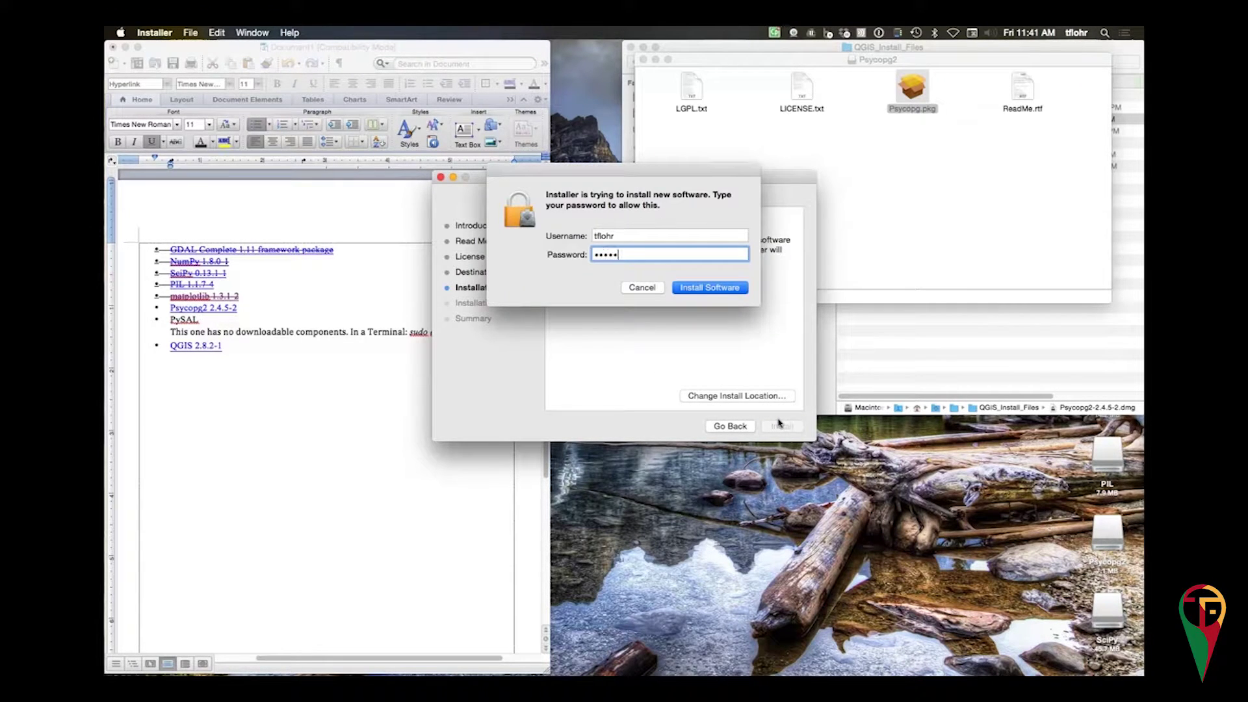
key(Return)
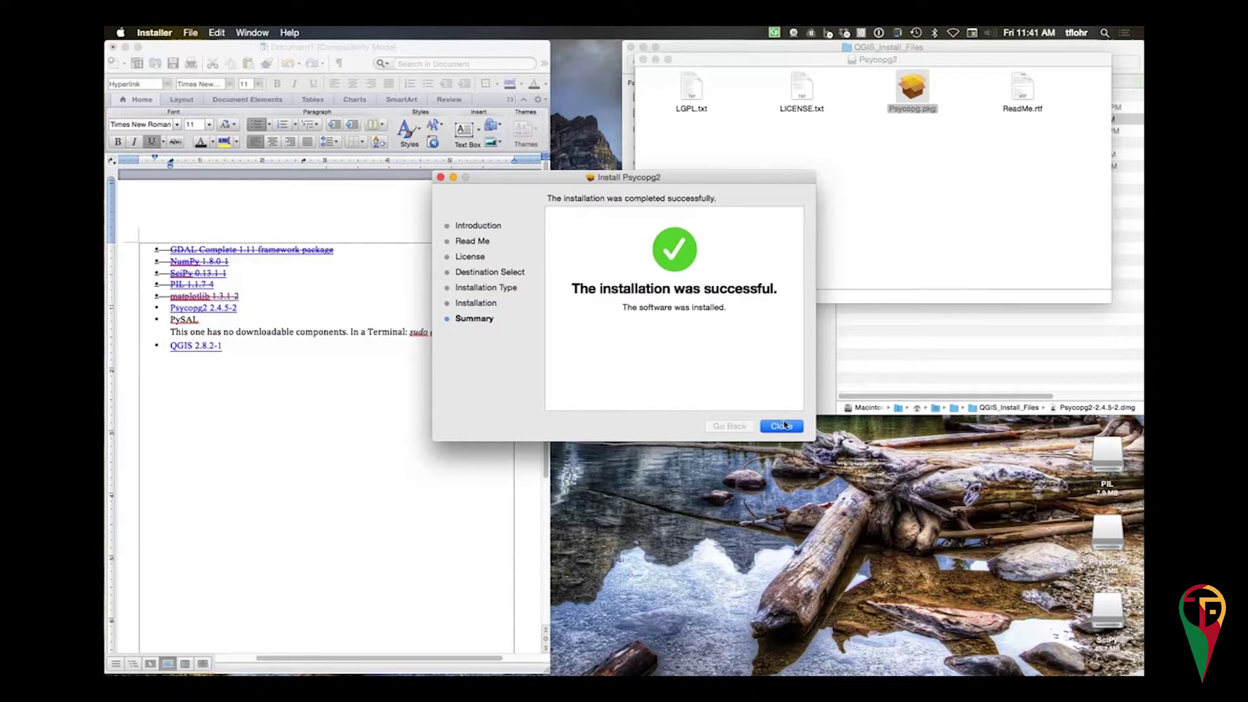
click(784, 425)
click(642, 60)
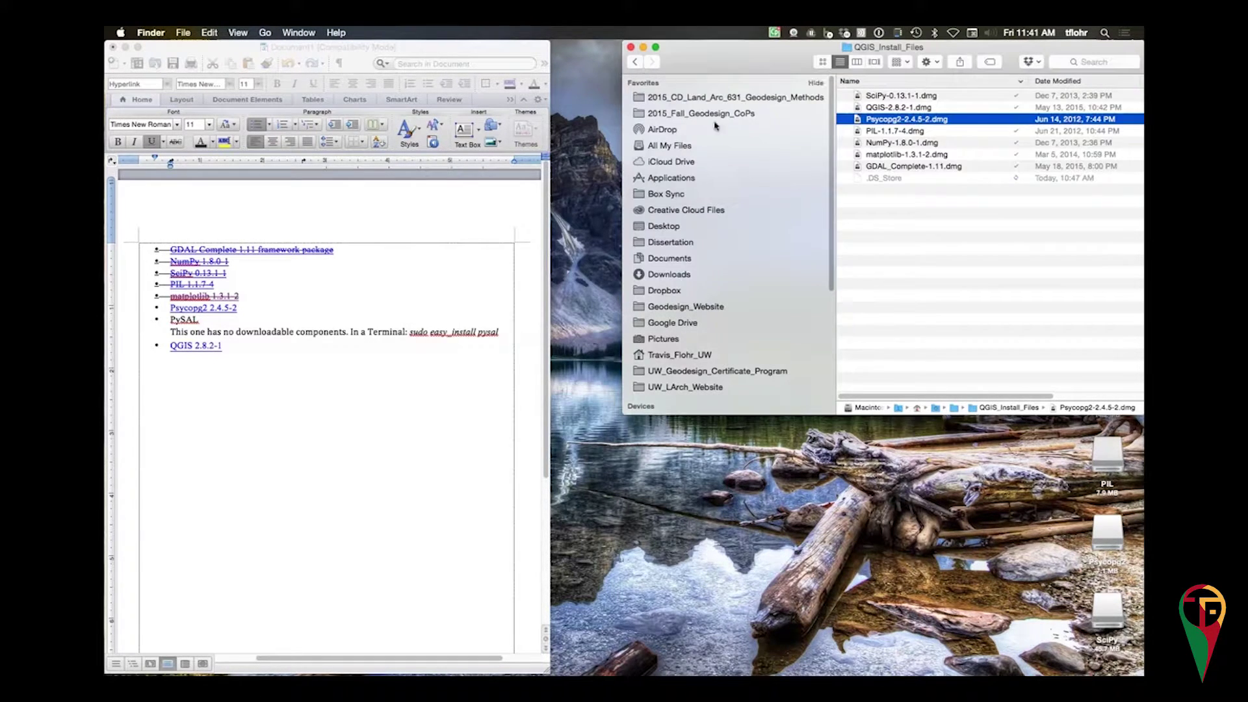
- Strike through the Psycopg2 2.4.5-2 line in the Word checklist
click(253, 332)
drag(246, 307, 171, 307)
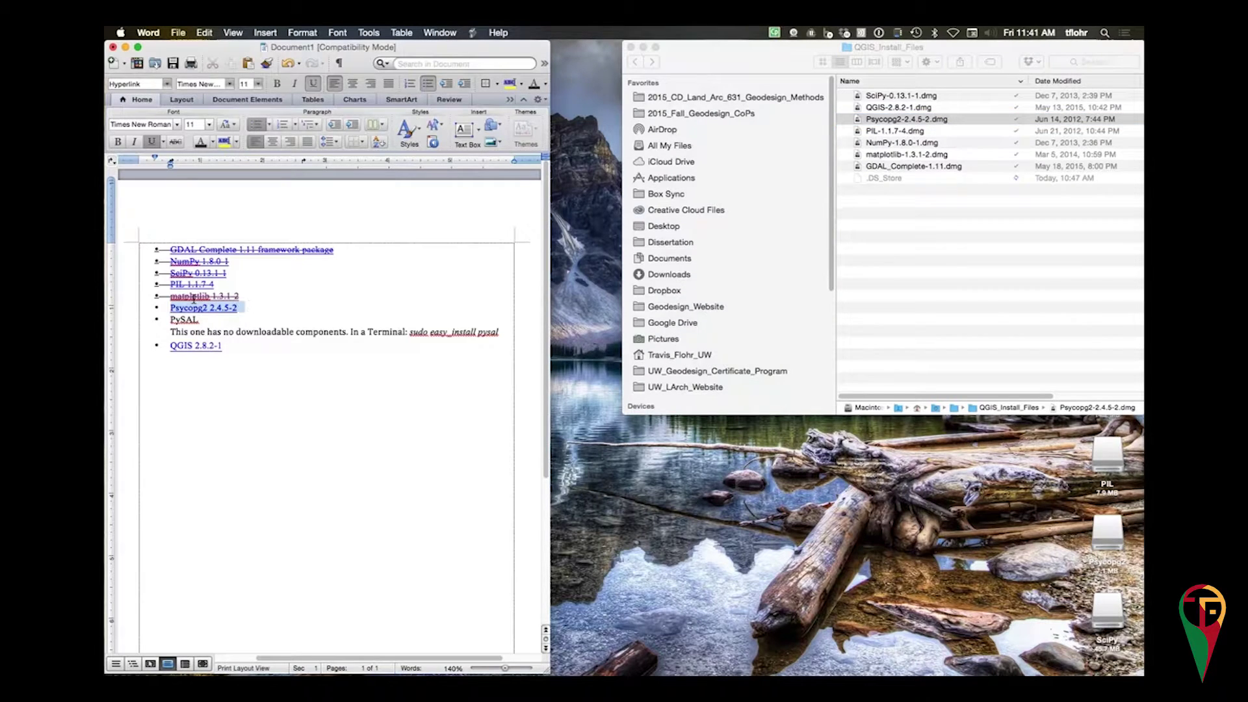
click(175, 142)
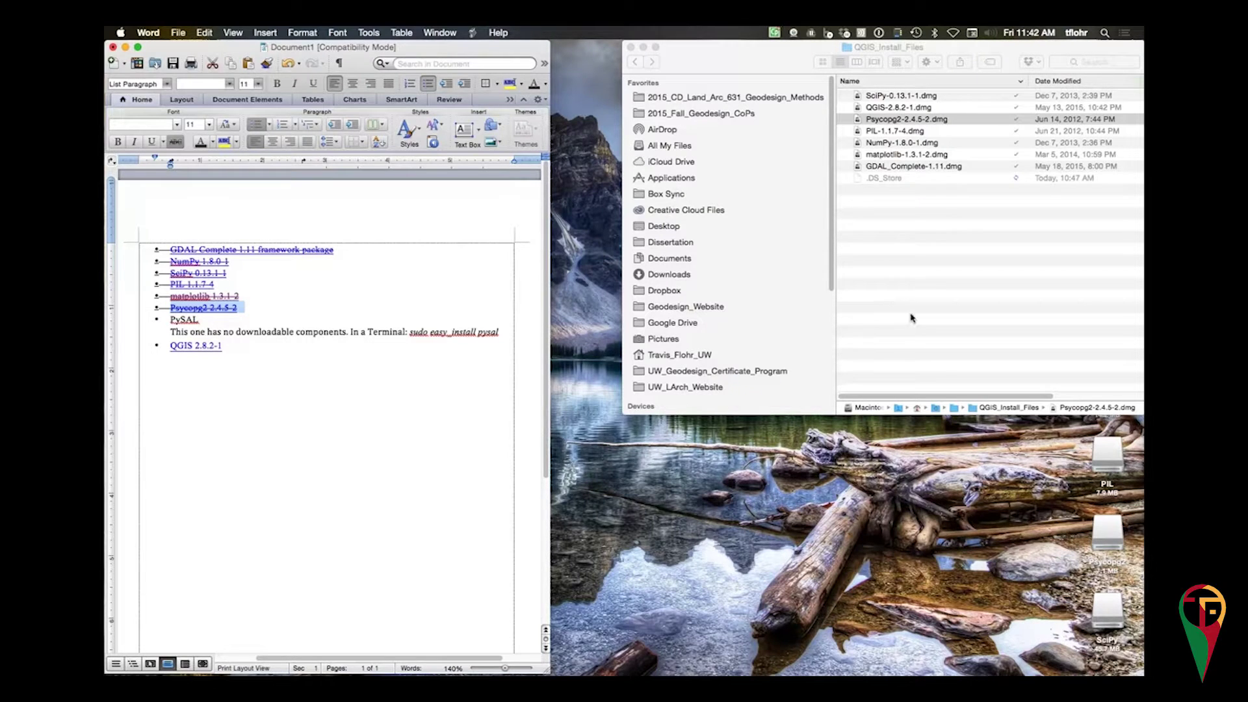
- Launch Terminal.app from the Dock's Applications stack via Utilities to get a bash prompt
key(super+Return)
mouse_move(978, 670)
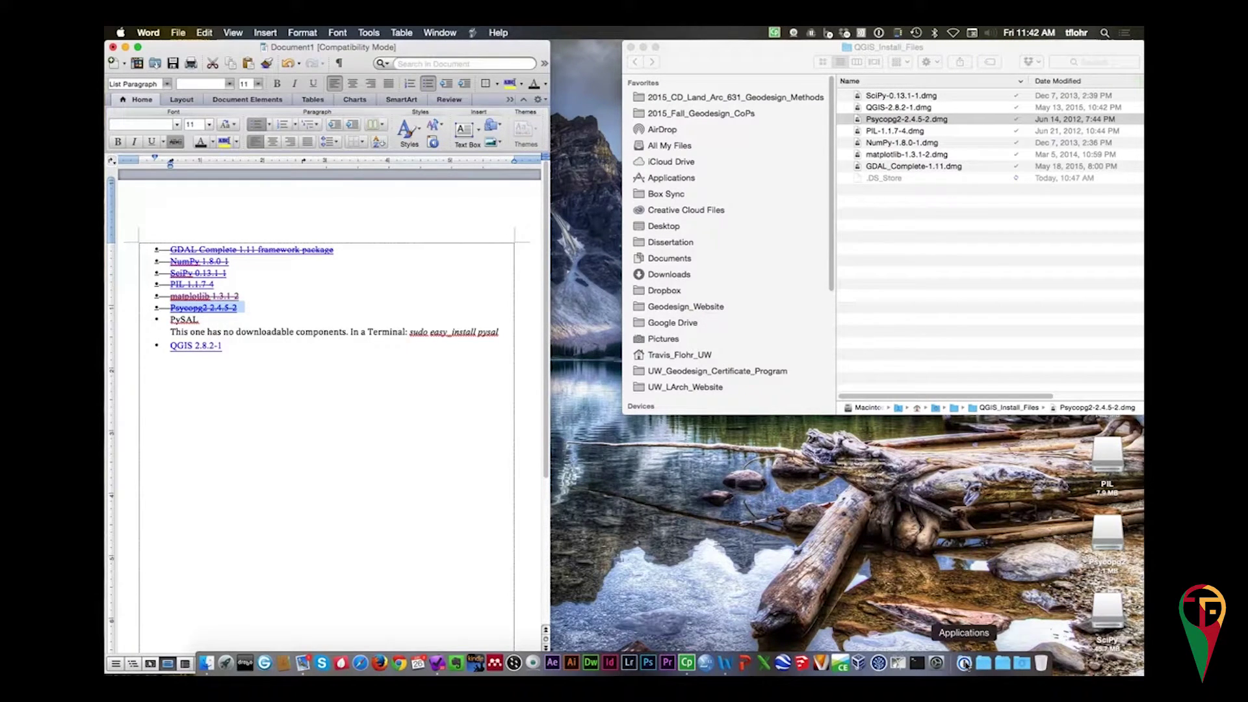
click(966, 664)
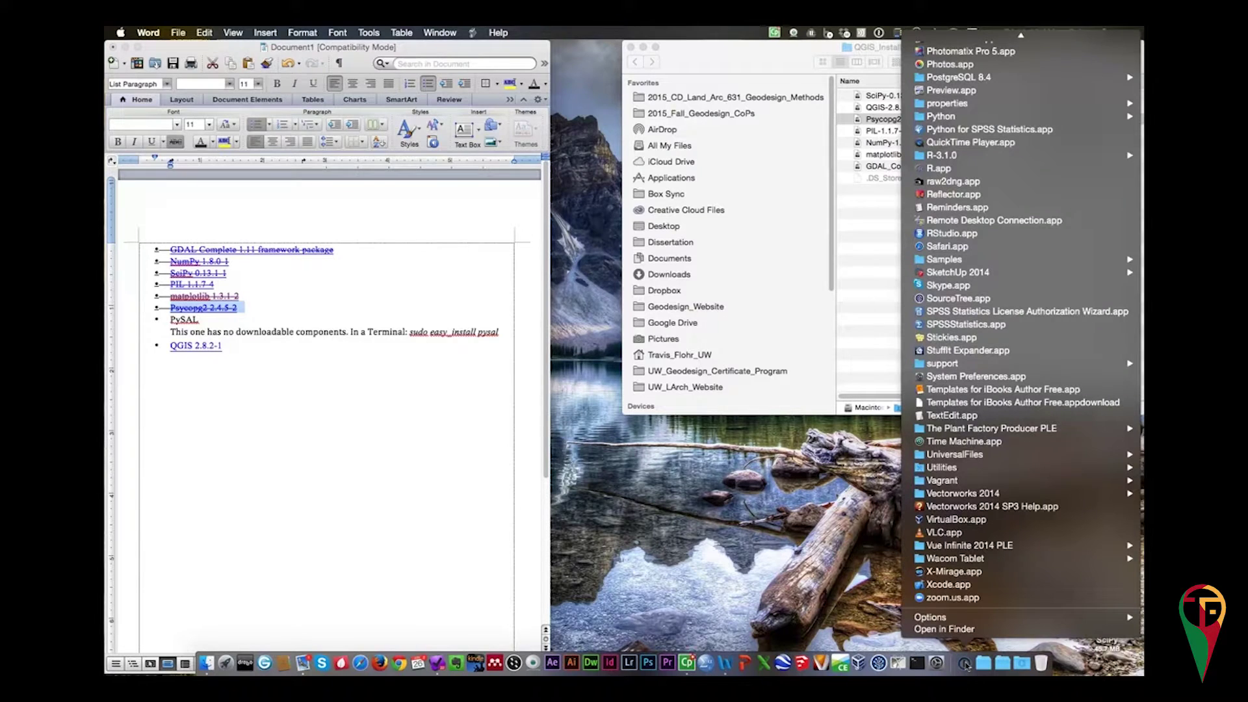
mouse_move(950, 468)
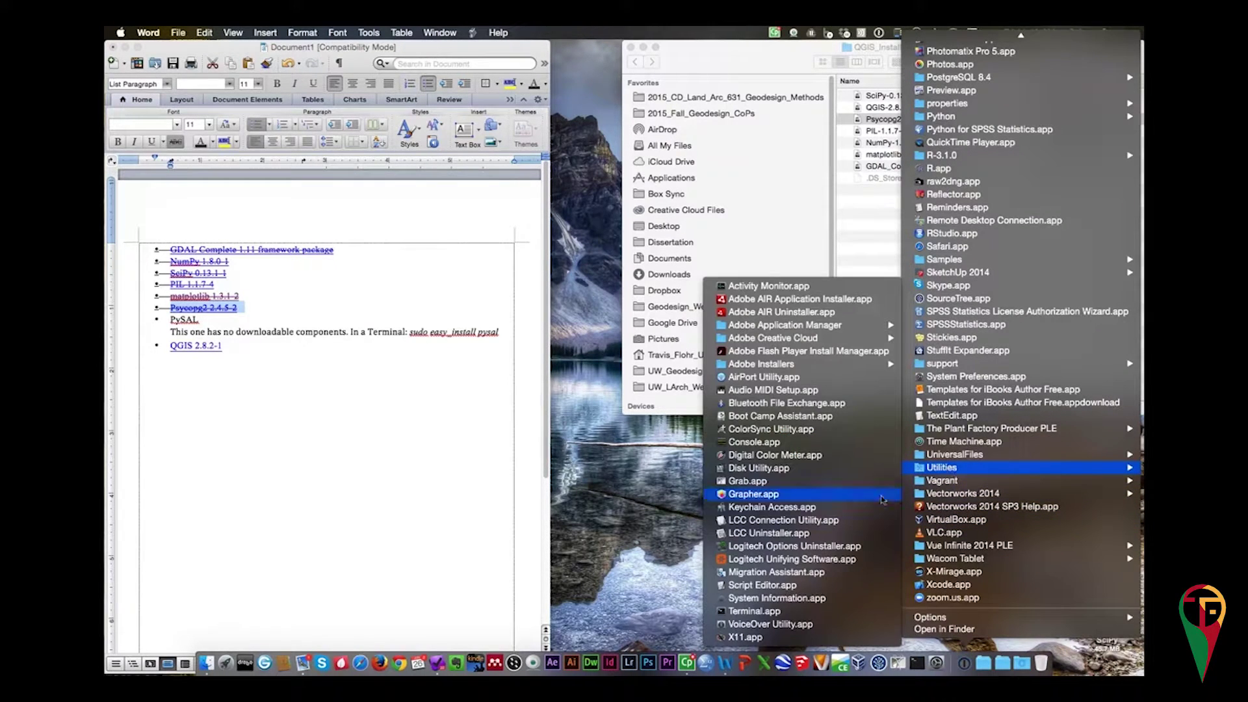
click(754, 611)
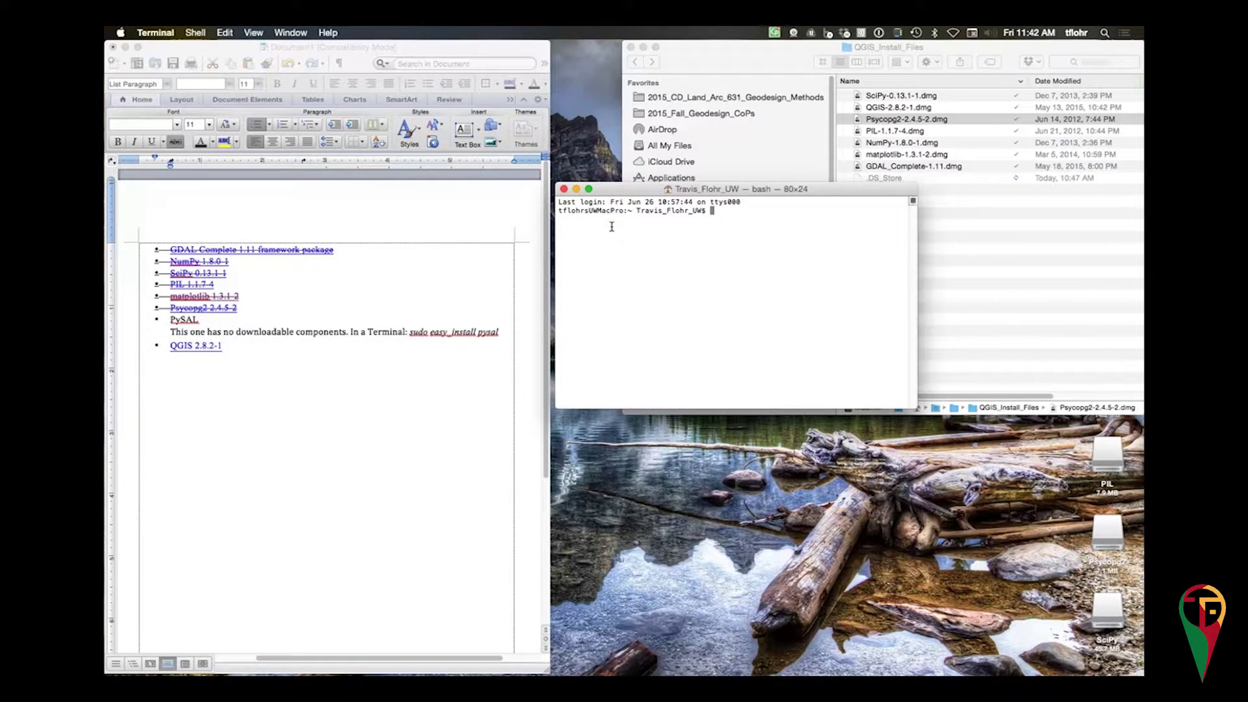
- Copy the 'sudo easy_install pysal' command from the checklist and run it in Terminal with the admin password
click(410, 328)
drag(410, 330, 499, 333)
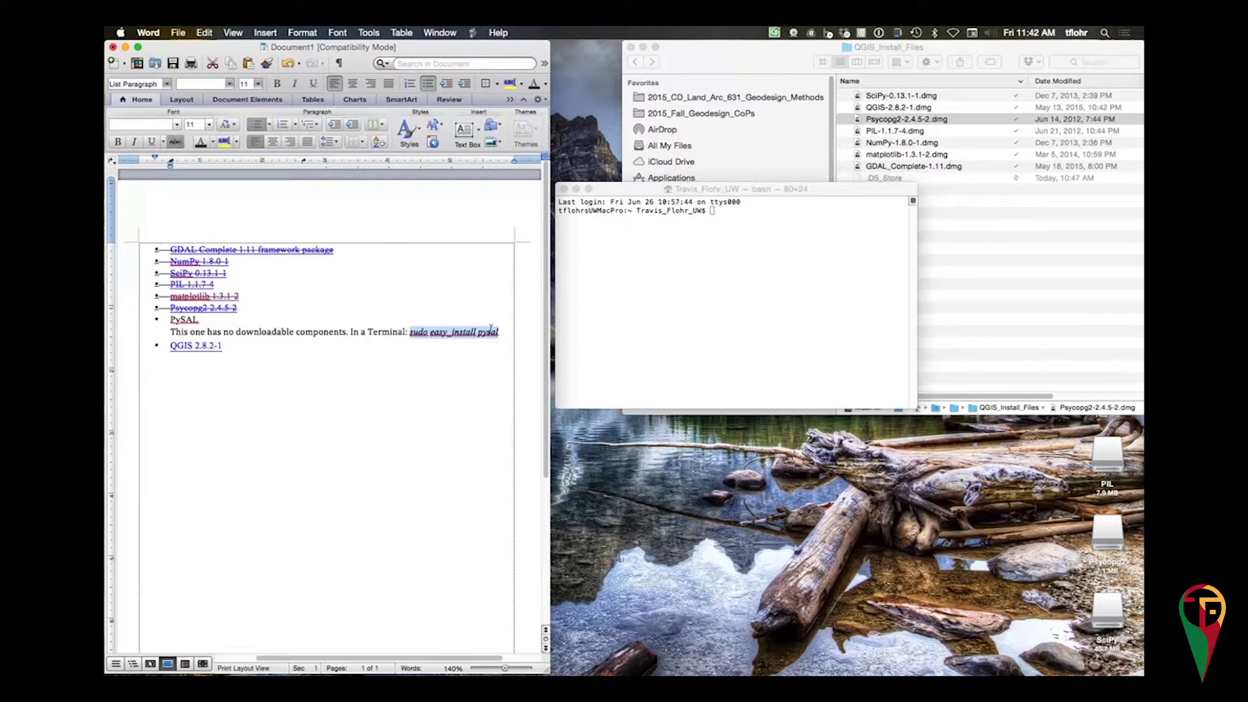
click(726, 209)
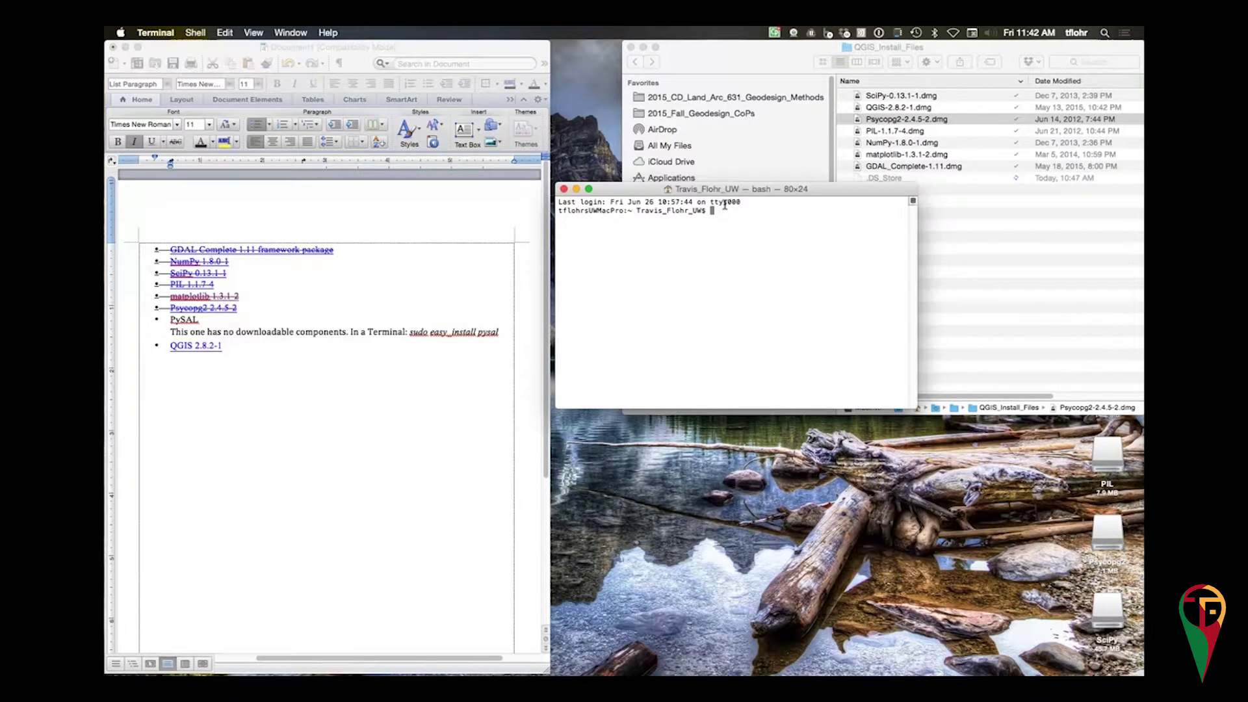
text(sudo easy_install pysal)
key(Return)
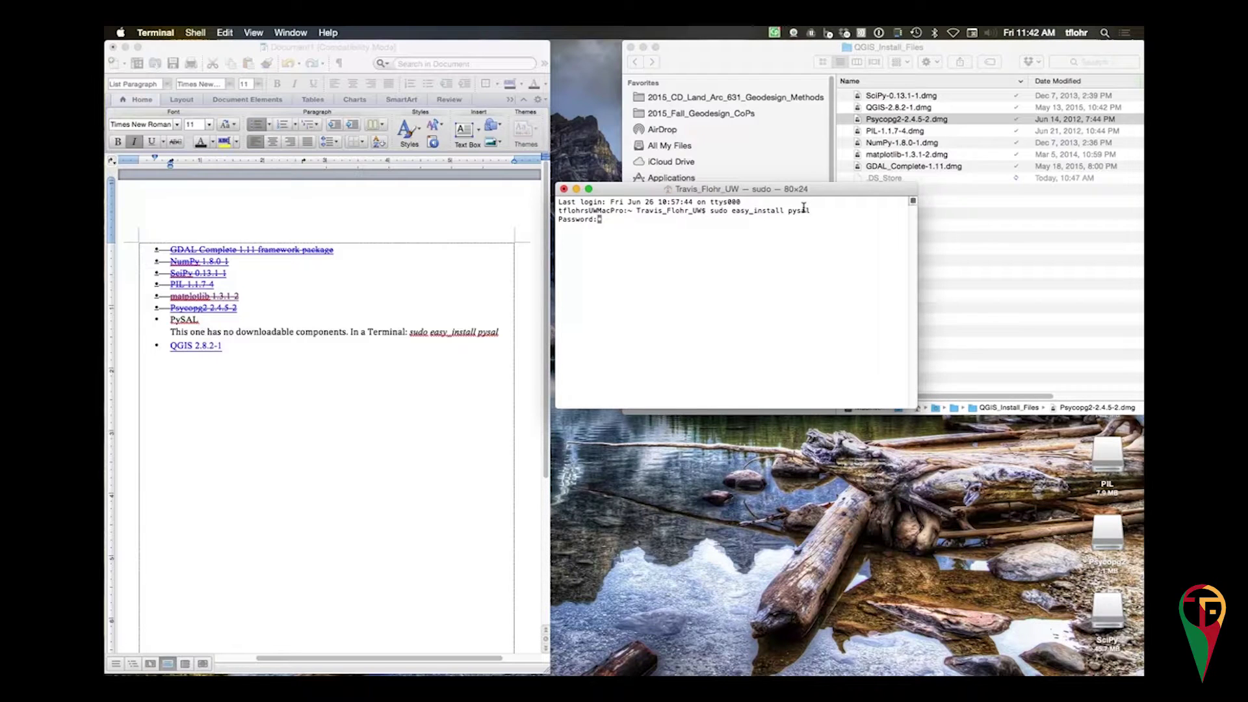
key(Return)
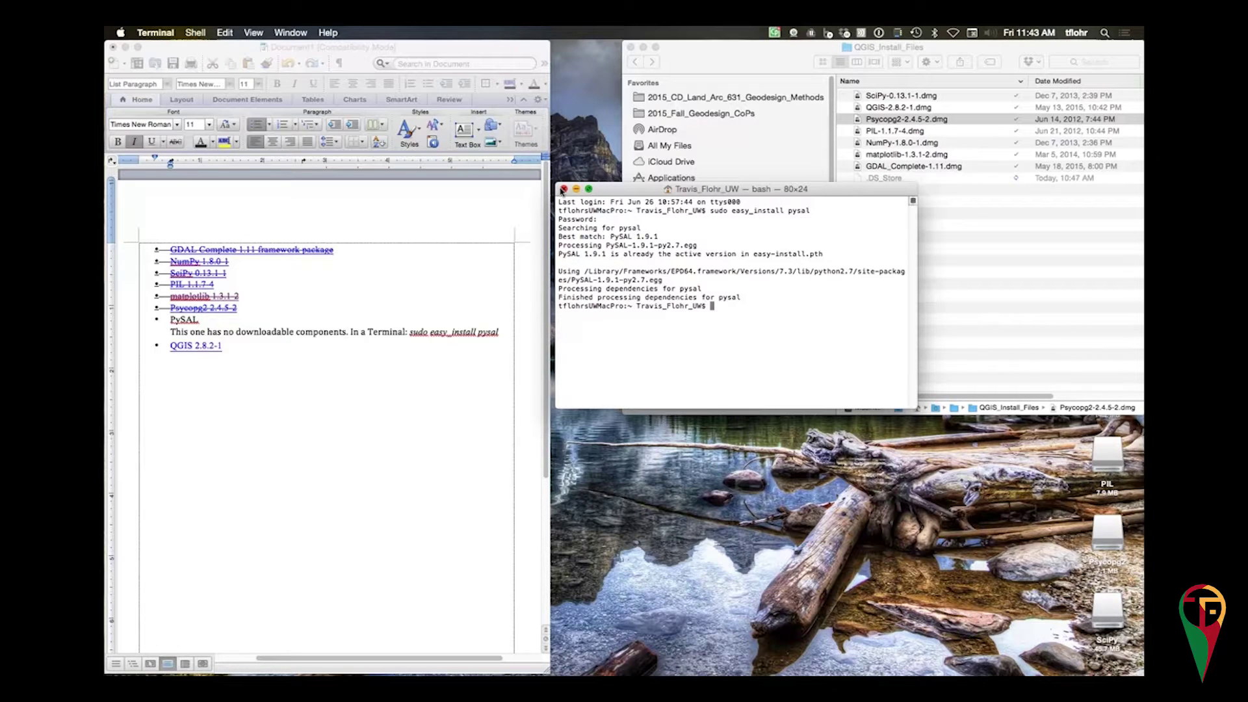
- Close Terminal and strike through the PySAL line and its description in the Word checklist
click(563, 190)
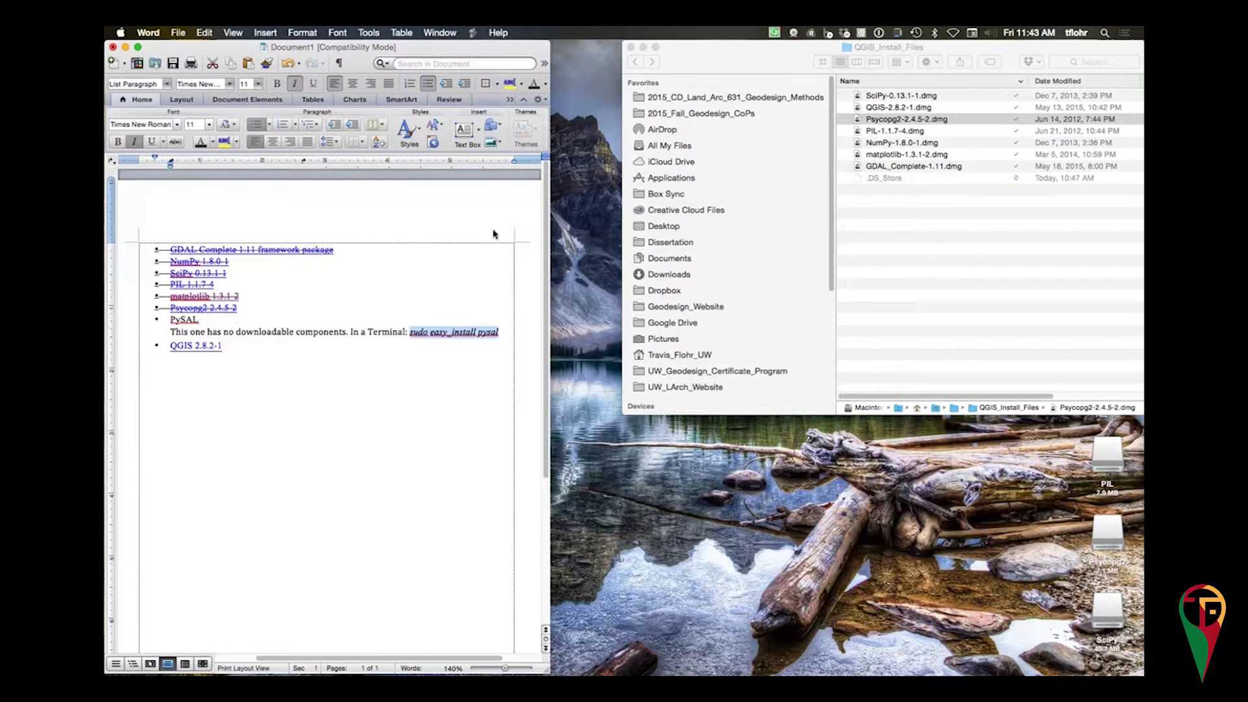
click(323, 315)
drag(506, 328, 170, 318)
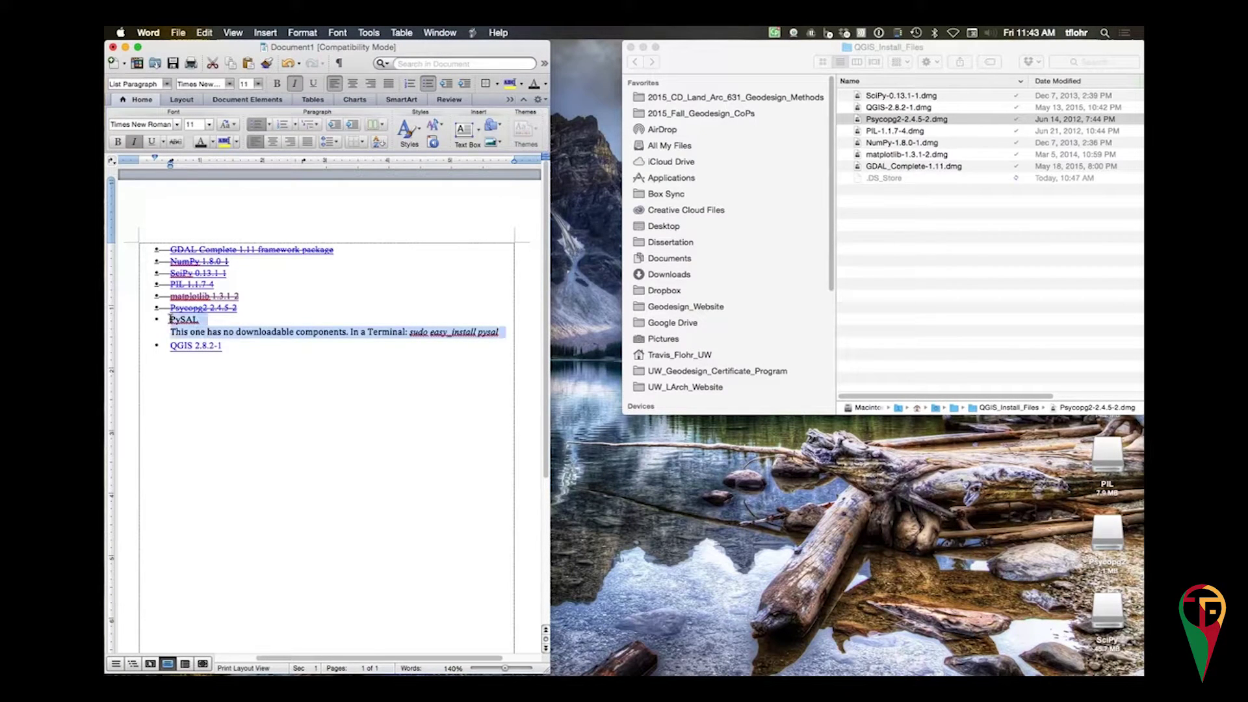
click(175, 141)
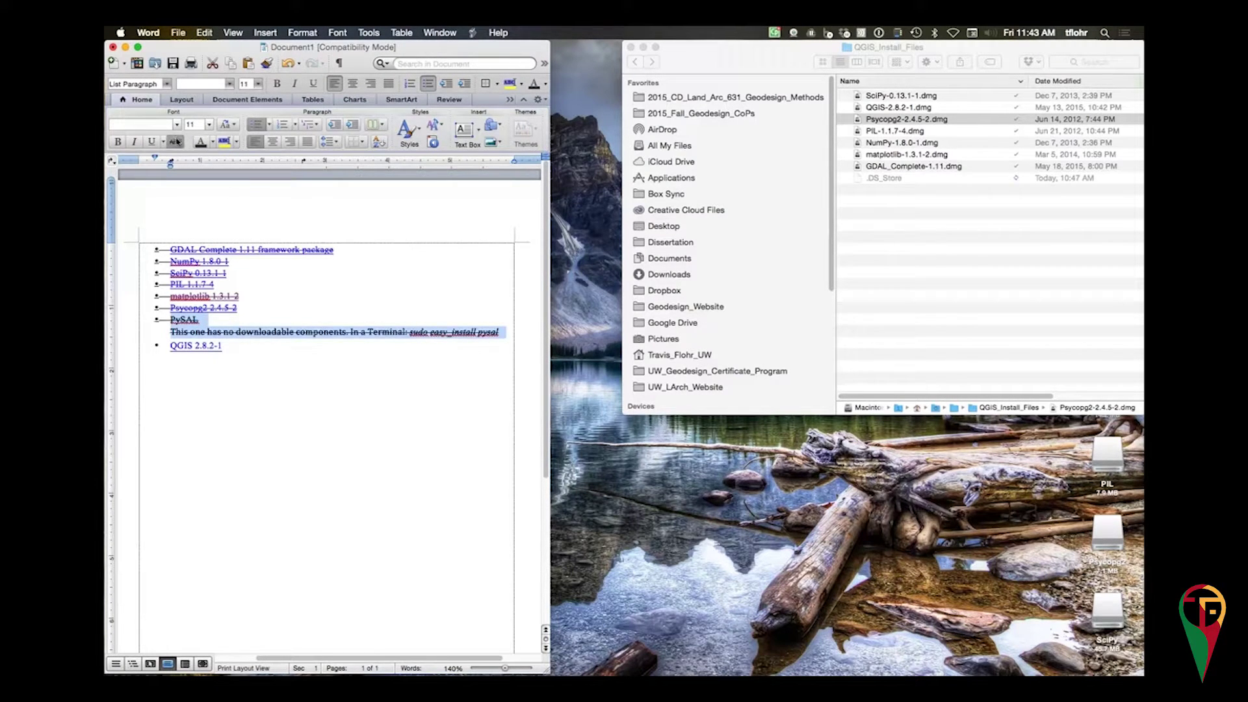
click(226, 345)
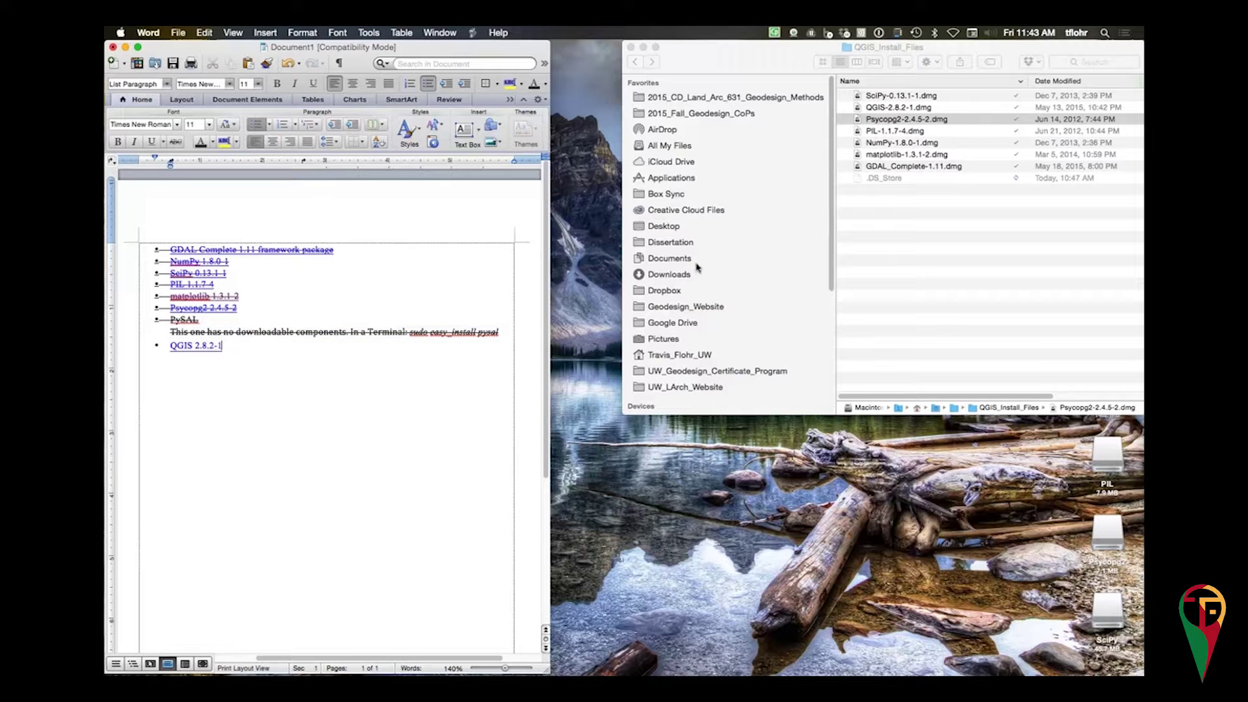
- Open the QGIS-2.8.2-1.dmg disk image from the install files folder
click(904, 206)
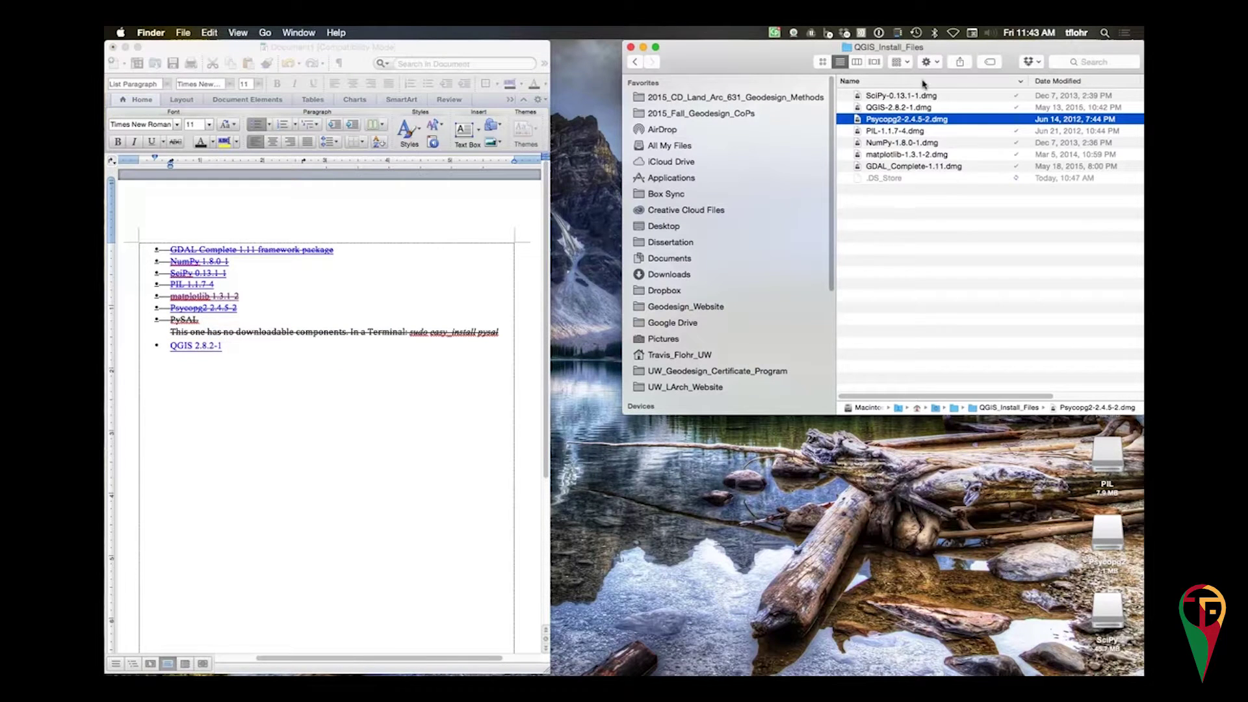
click(871, 107)
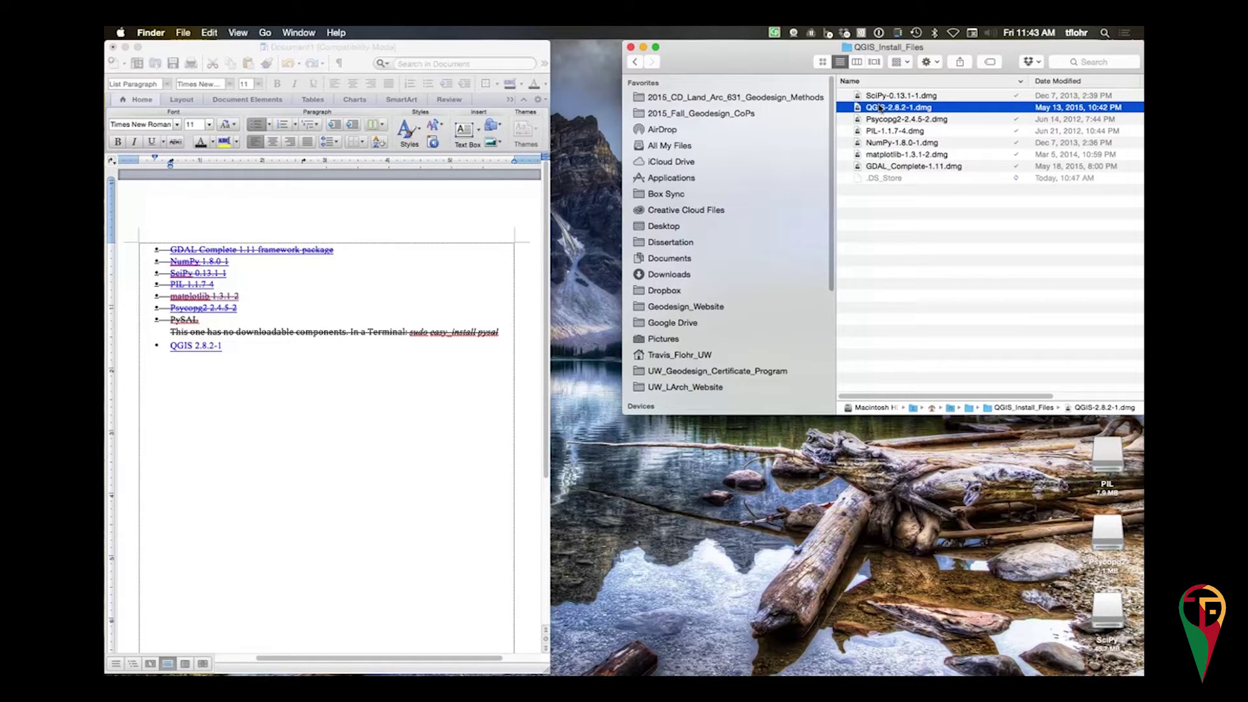
double_click(880, 109)
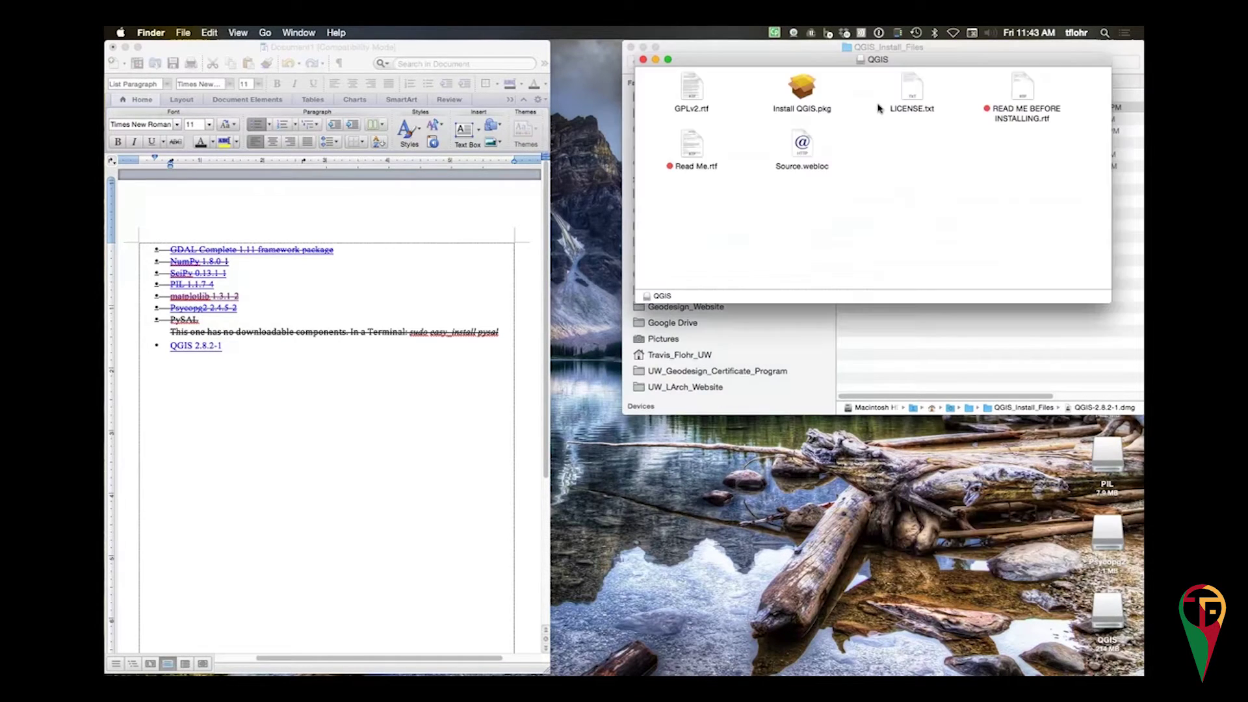
- Launch Install QGIS.pkg, accept the licence and start the standard install for all users
double_click(802, 91)
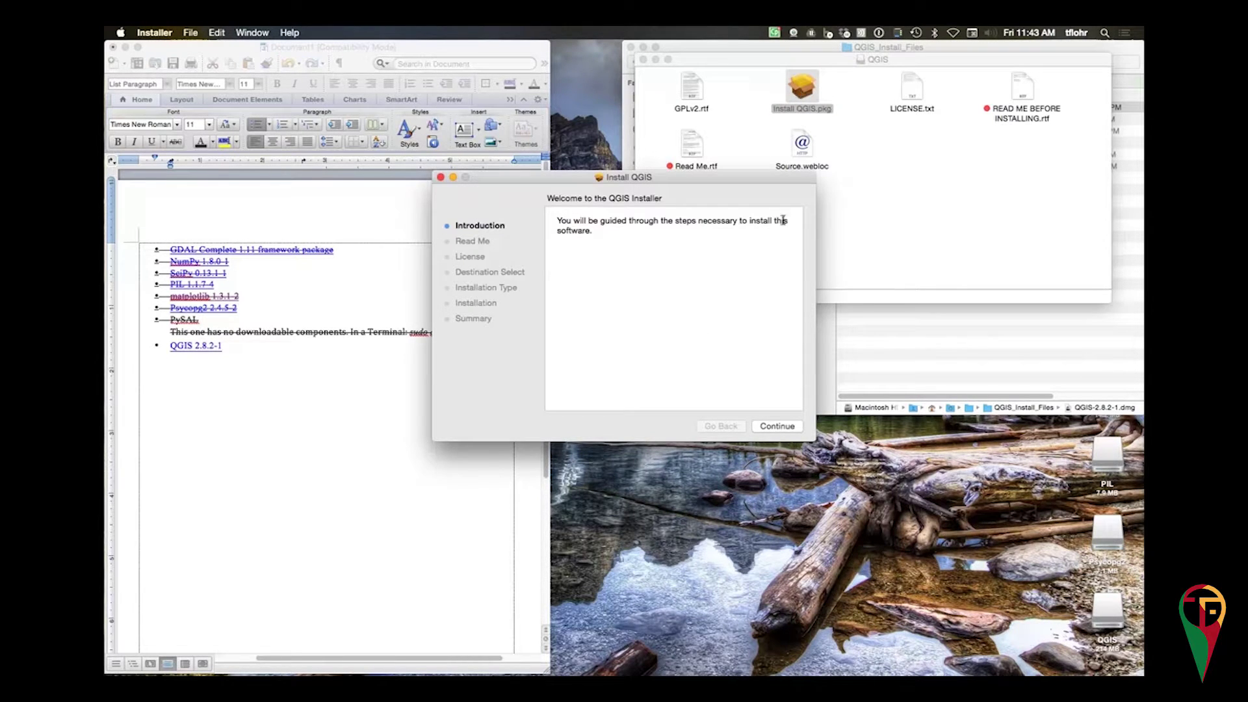
click(783, 424)
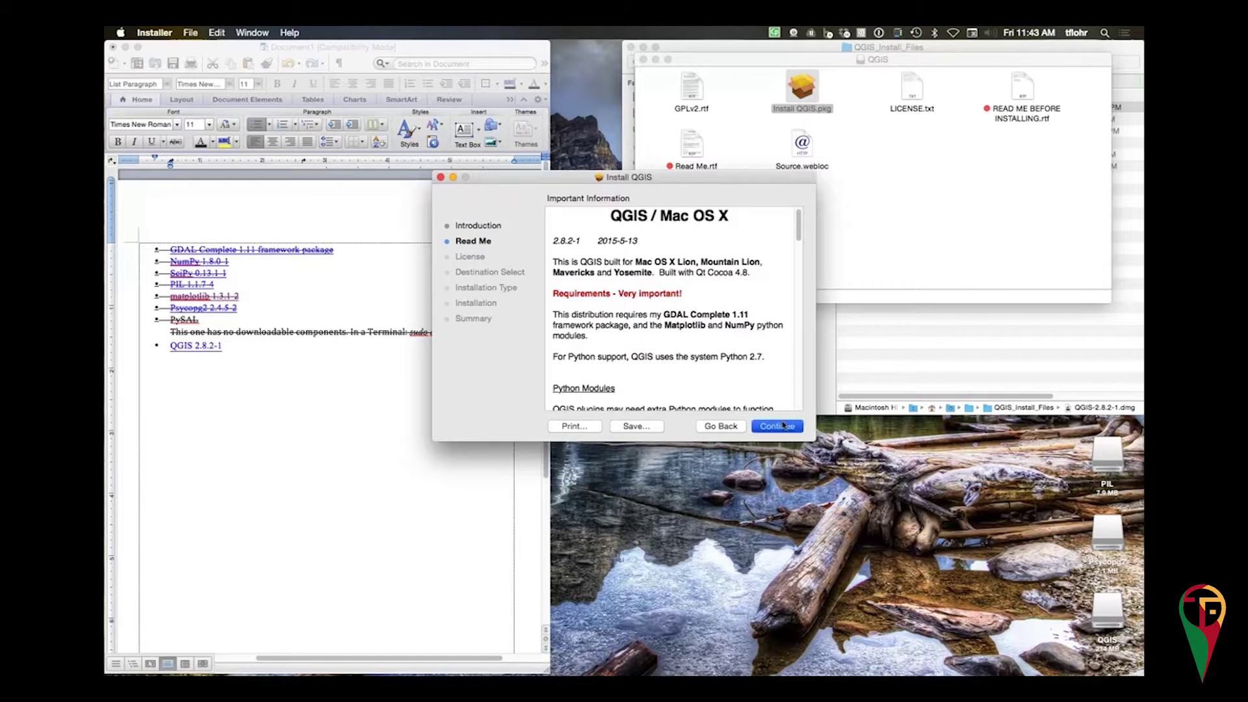
click(782, 424)
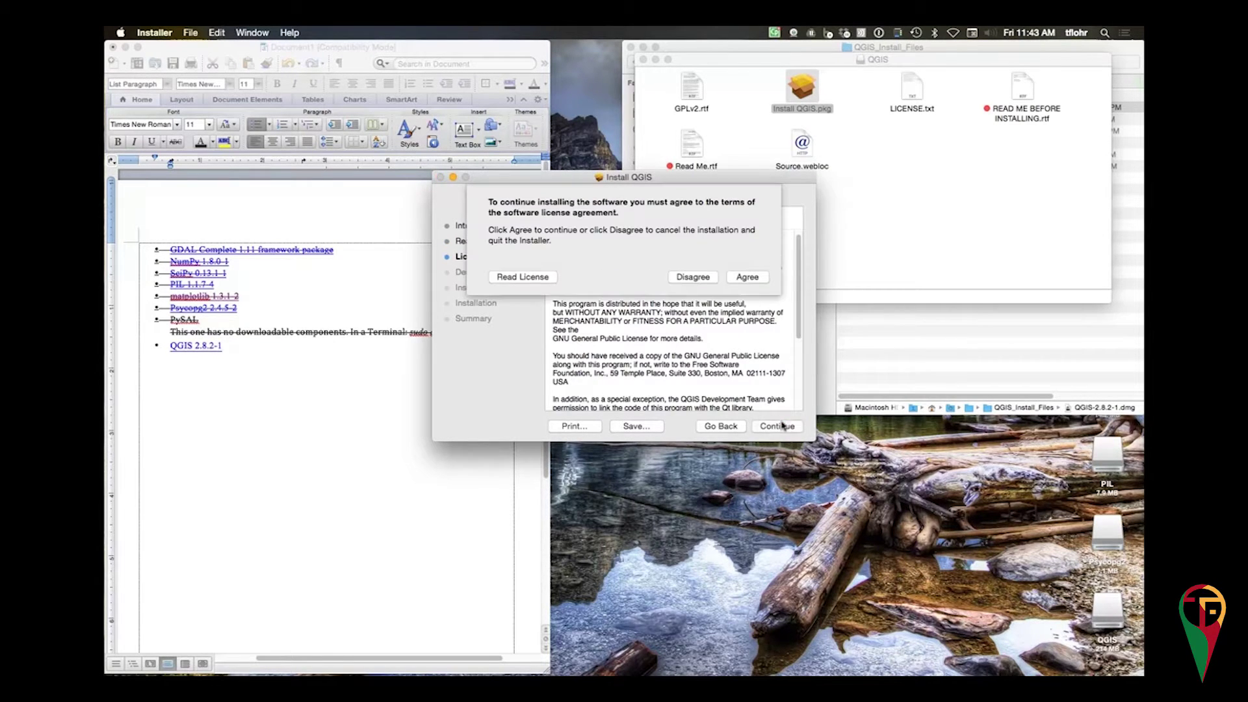
click(744, 277)
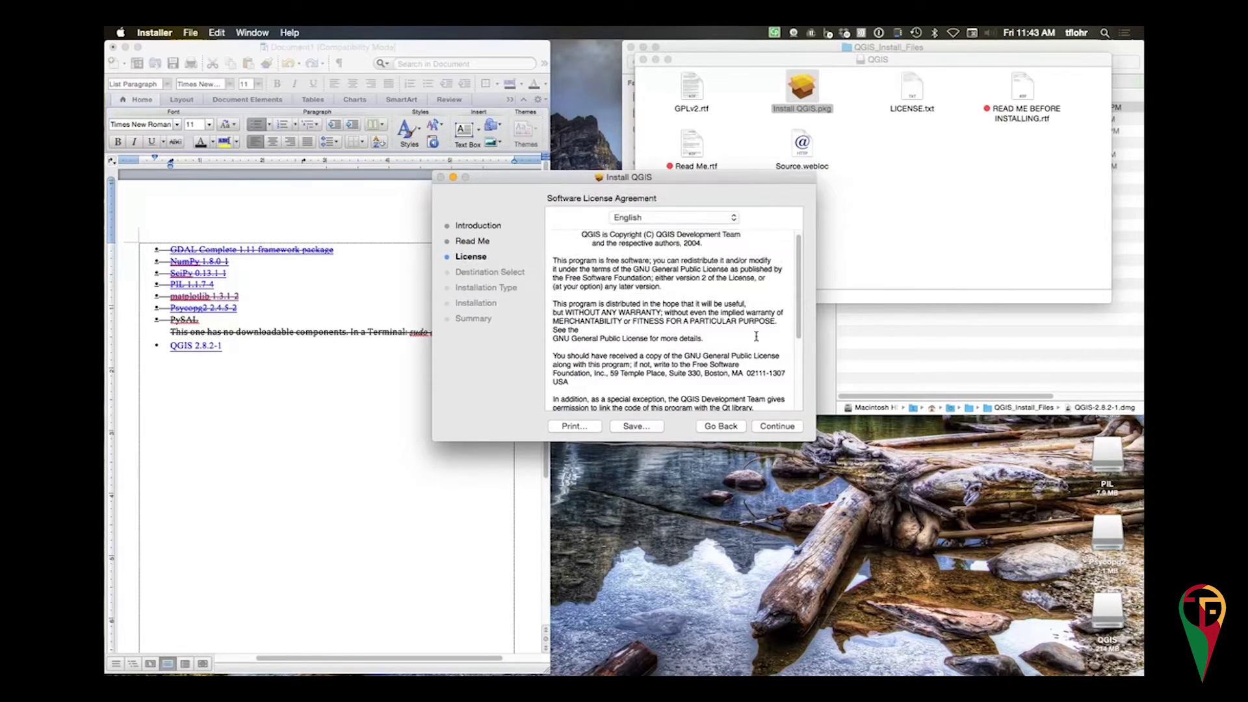
click(779, 425)
click(794, 427)
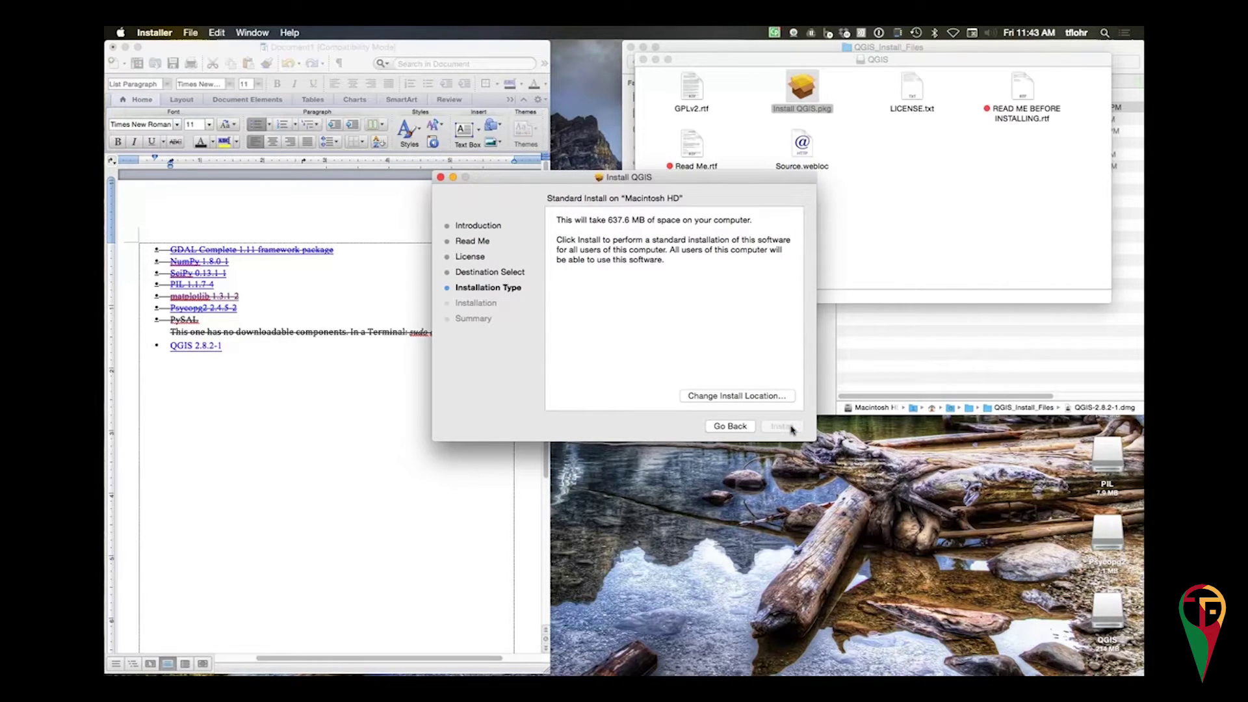
- Authorise the install with the admin password, then close the installer, disk image and install files windows
text(********)
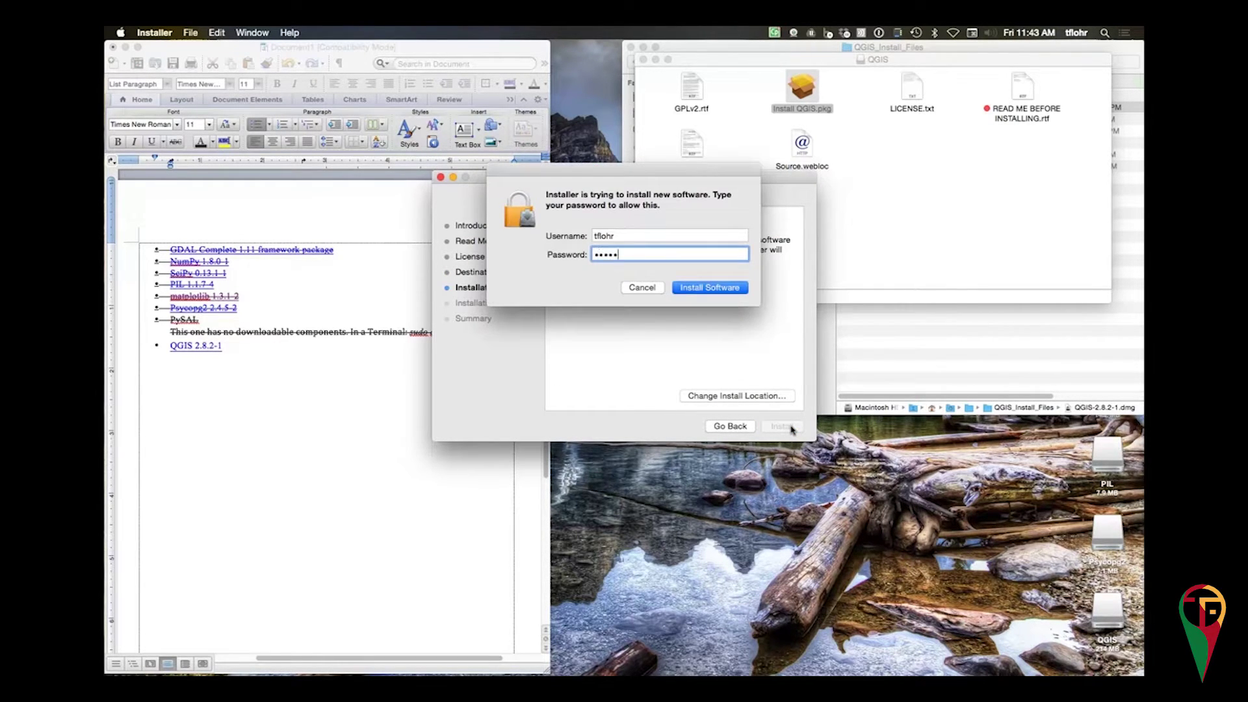
key(Return)
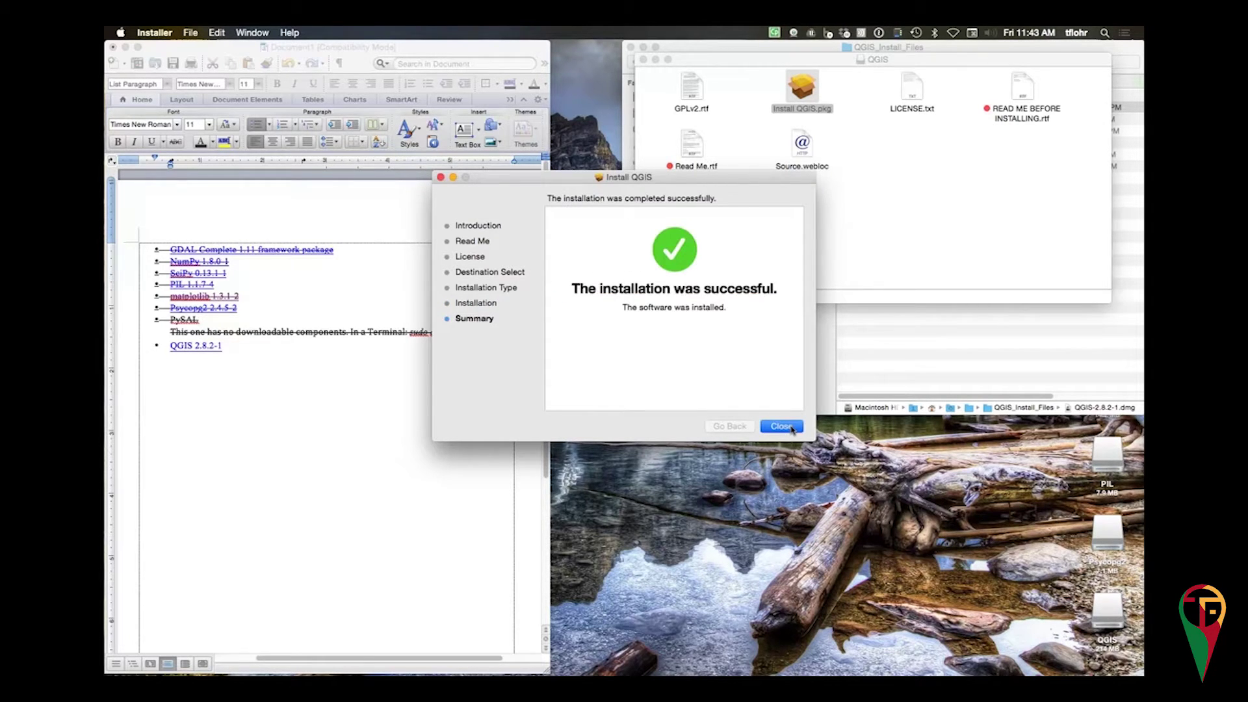
click(792, 429)
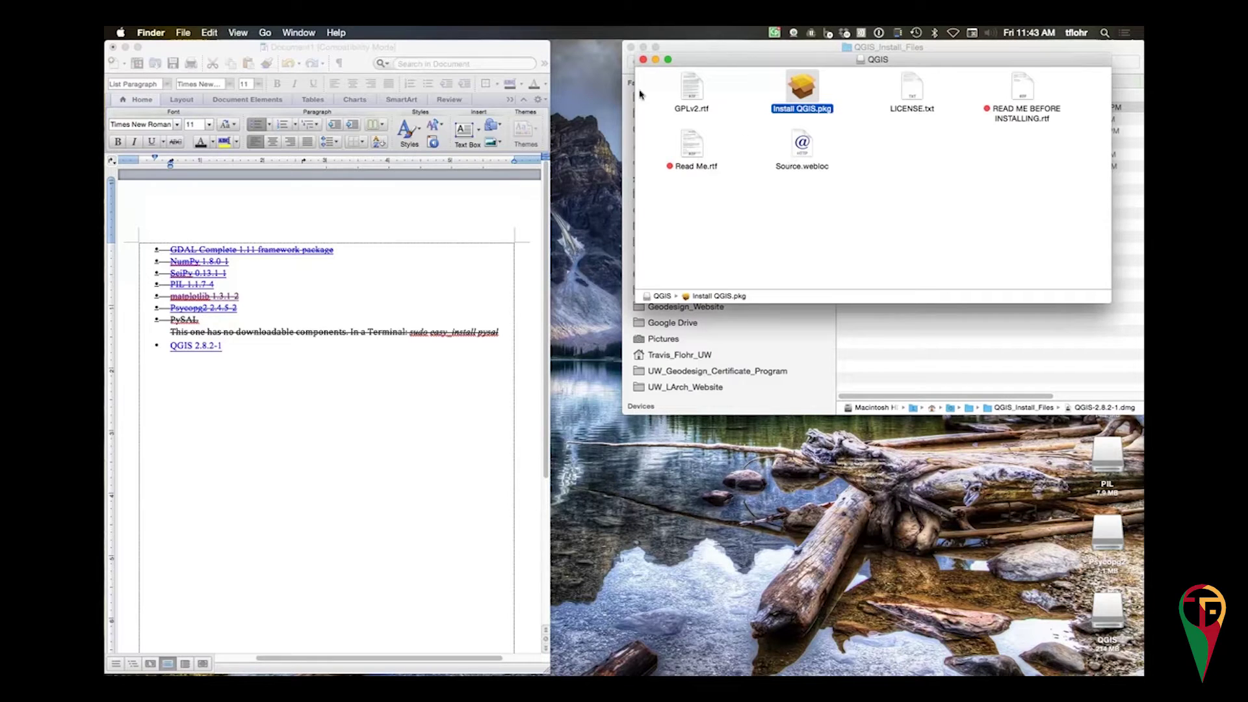
click(642, 60)
click(642, 47)
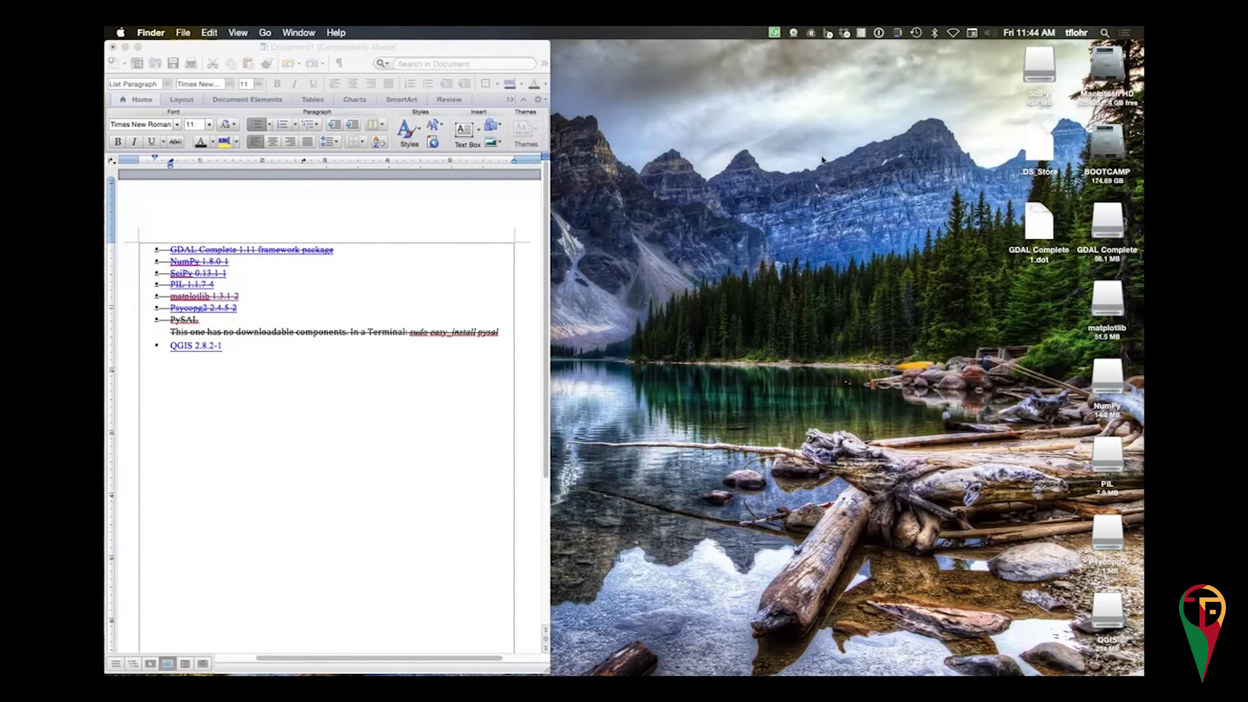
mouse_move(962, 663)
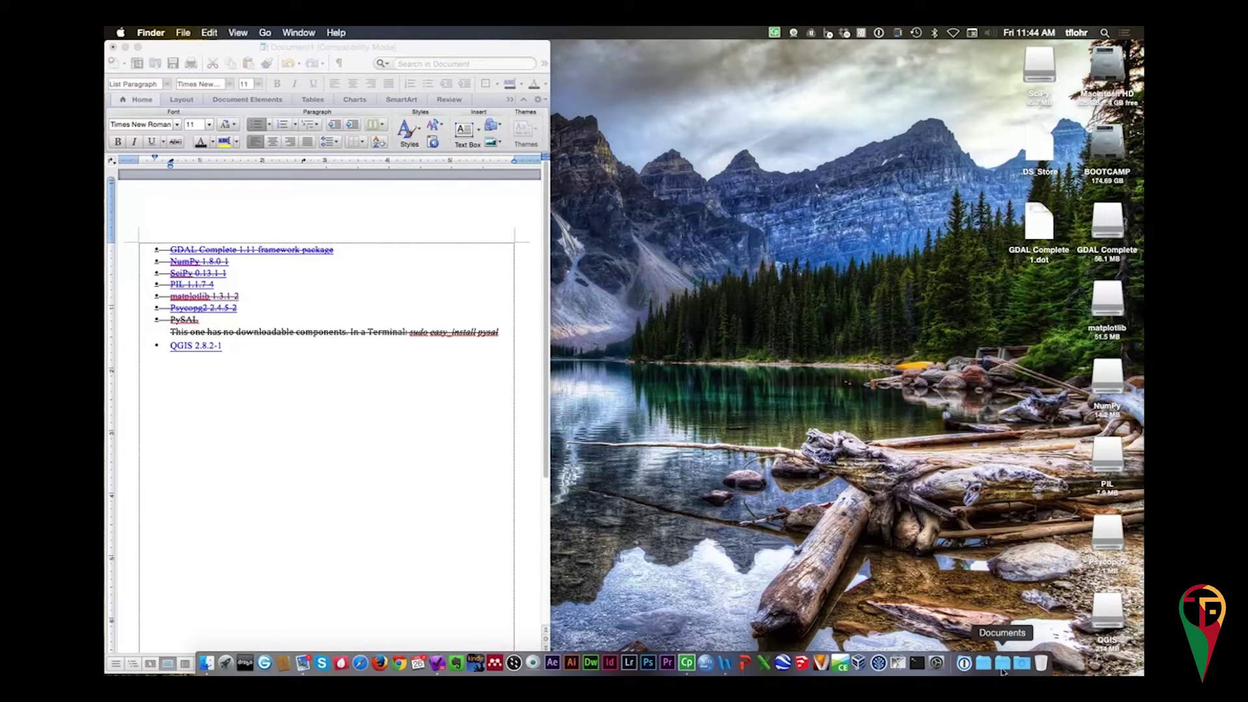
click(963, 663)
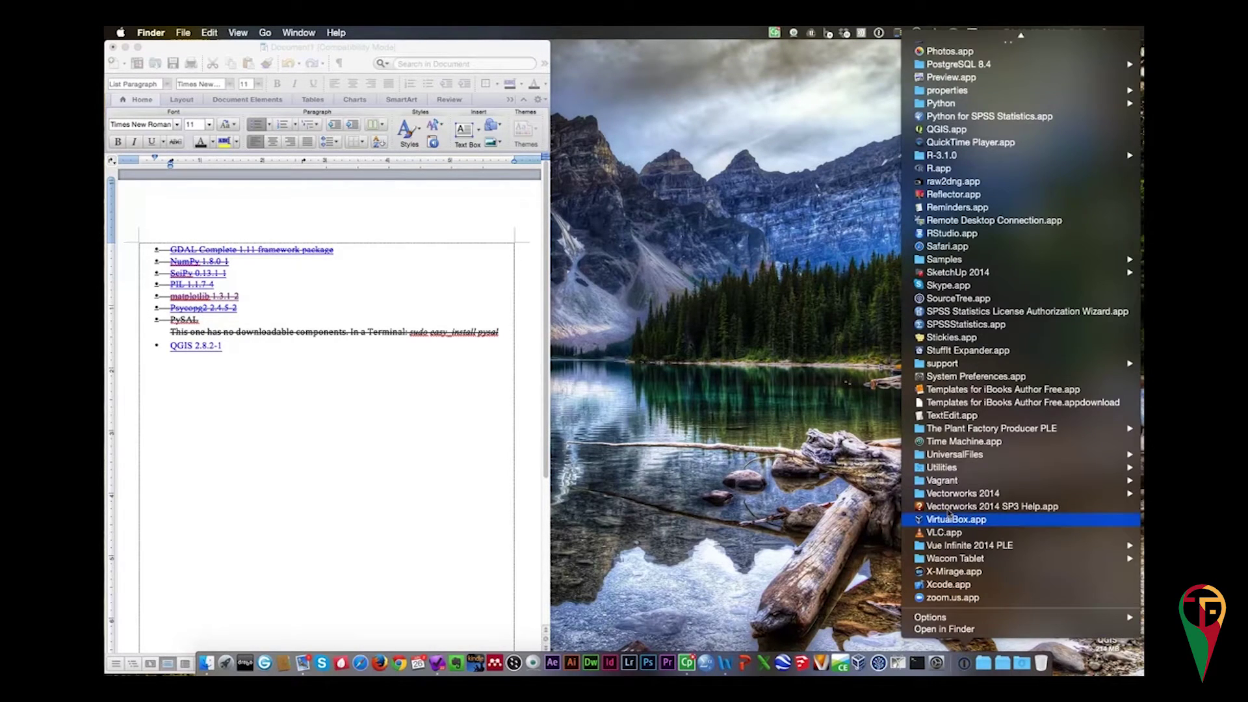
scroll(949, 390, up, 1)
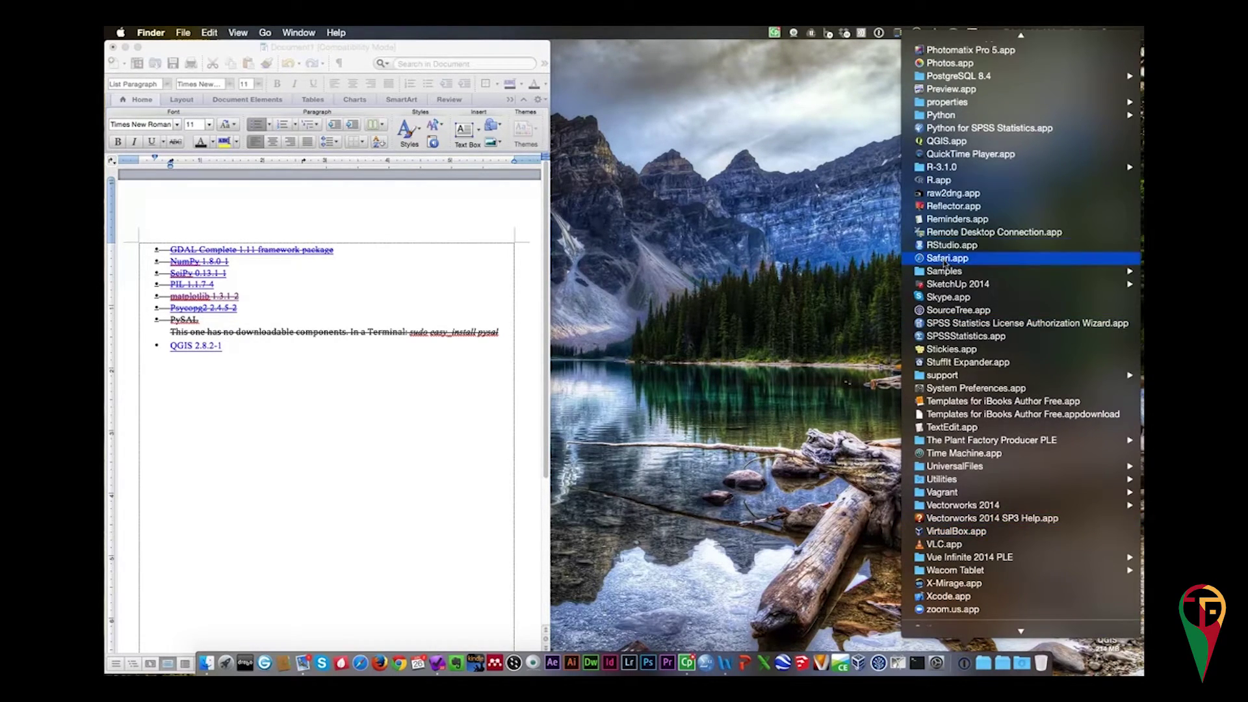
click(943, 140)
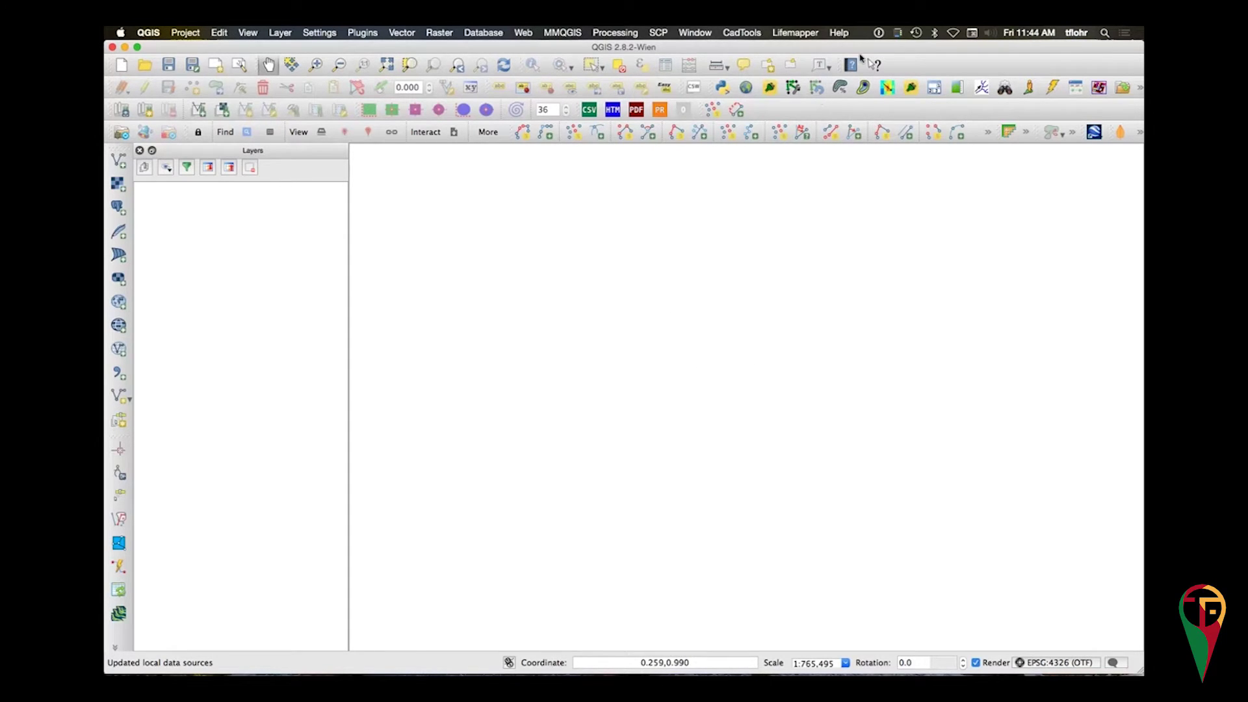
key(super+h)
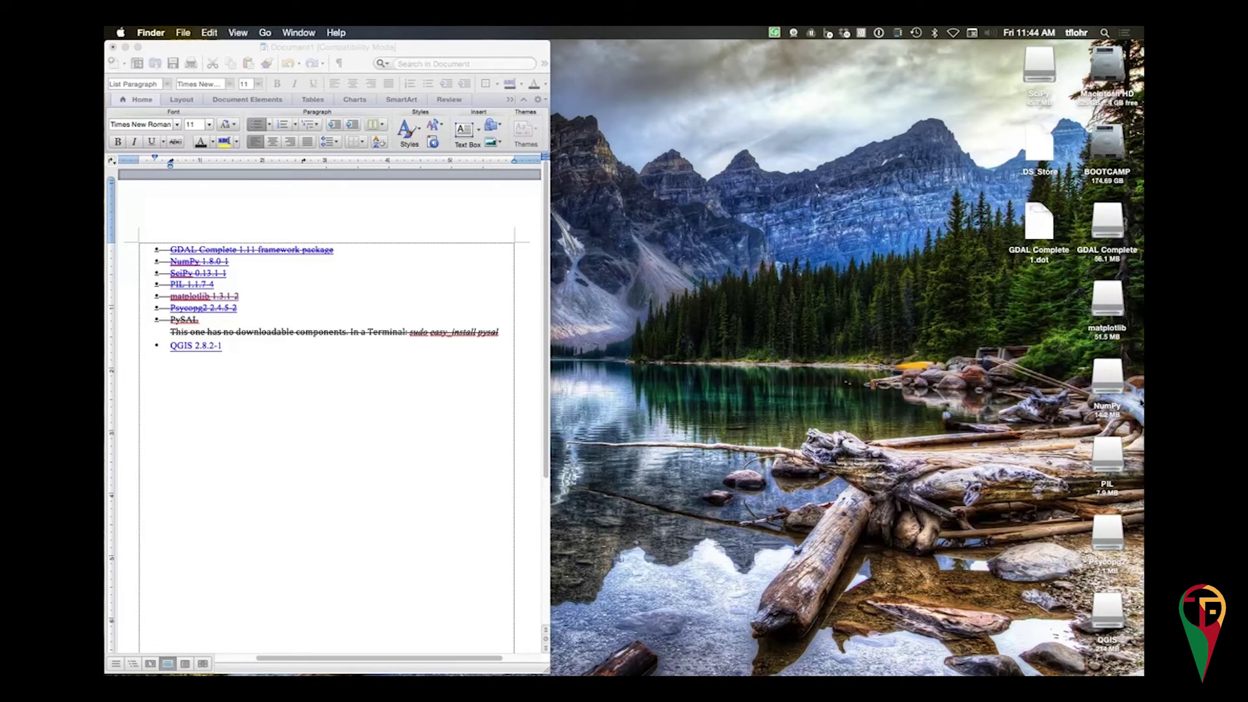
- Eject the six selected installer disks together, then eject the SciPy disk separately
mouse_move(1136, 217)
mouse_down()
mouse_move(1080, 435)
mouse_move(1086, 645)
mouse_move(1077, 624)
mouse_up()
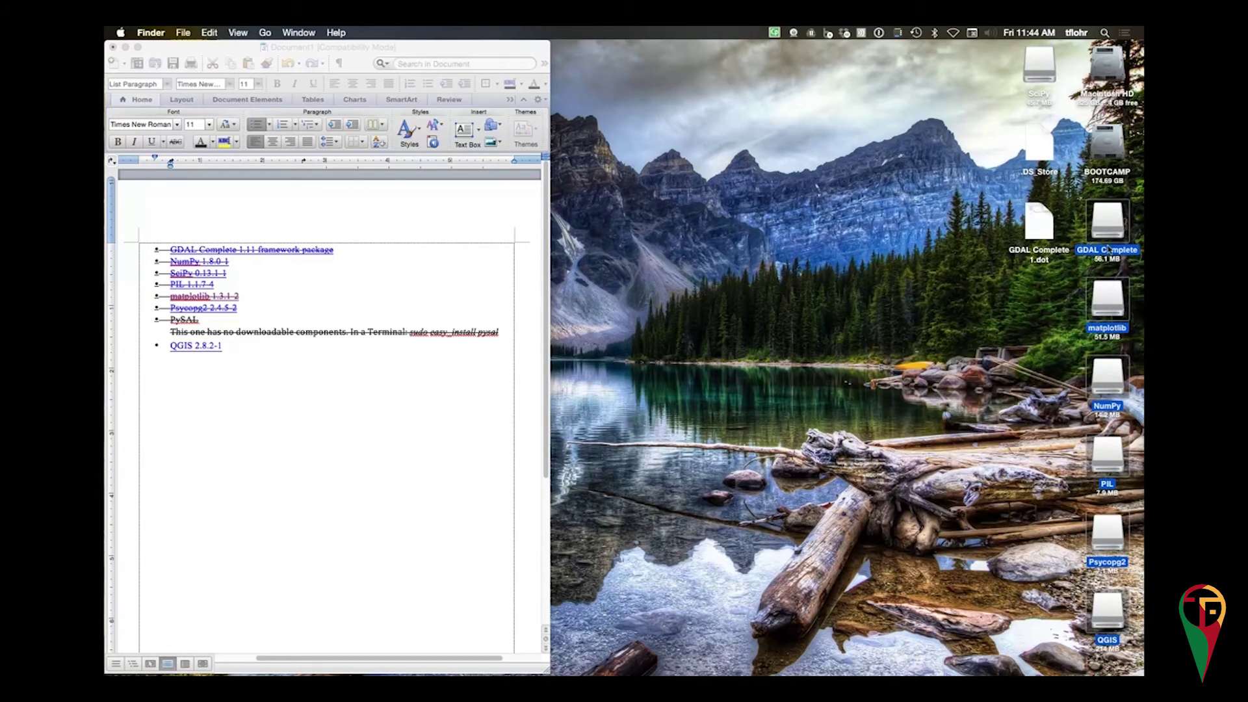
right_click(1110, 250)
click(1077, 252)
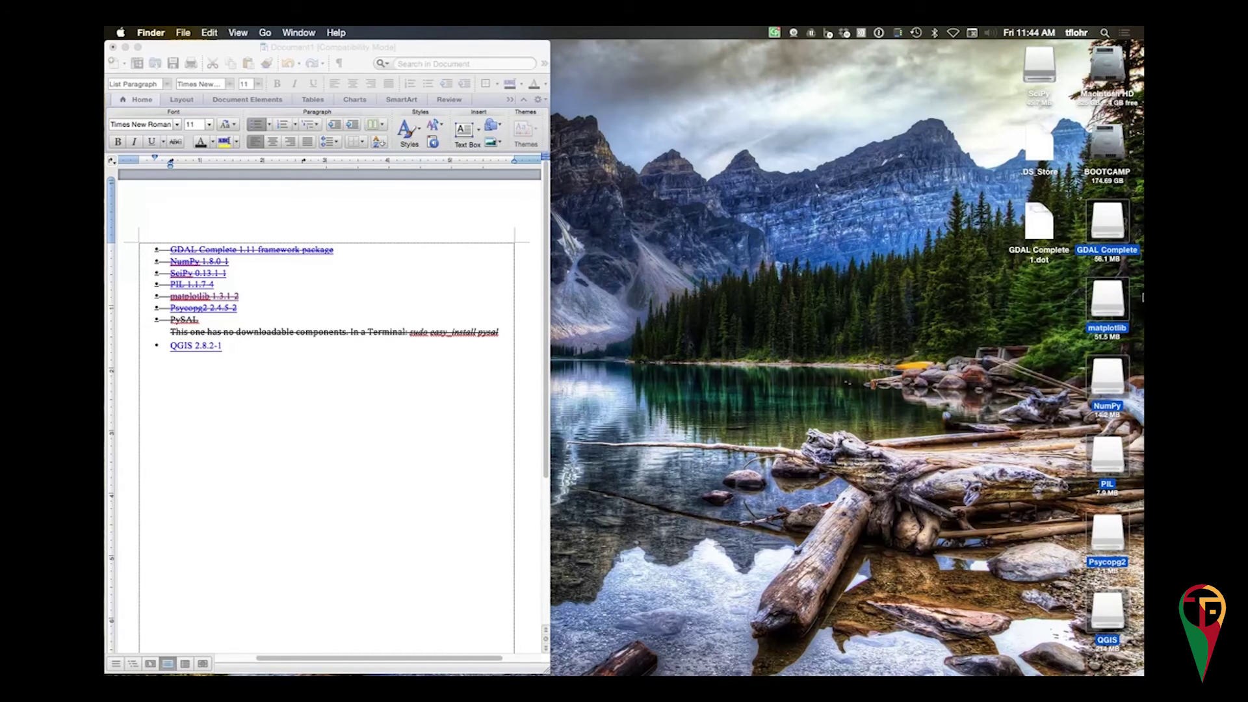
click(1107, 224)
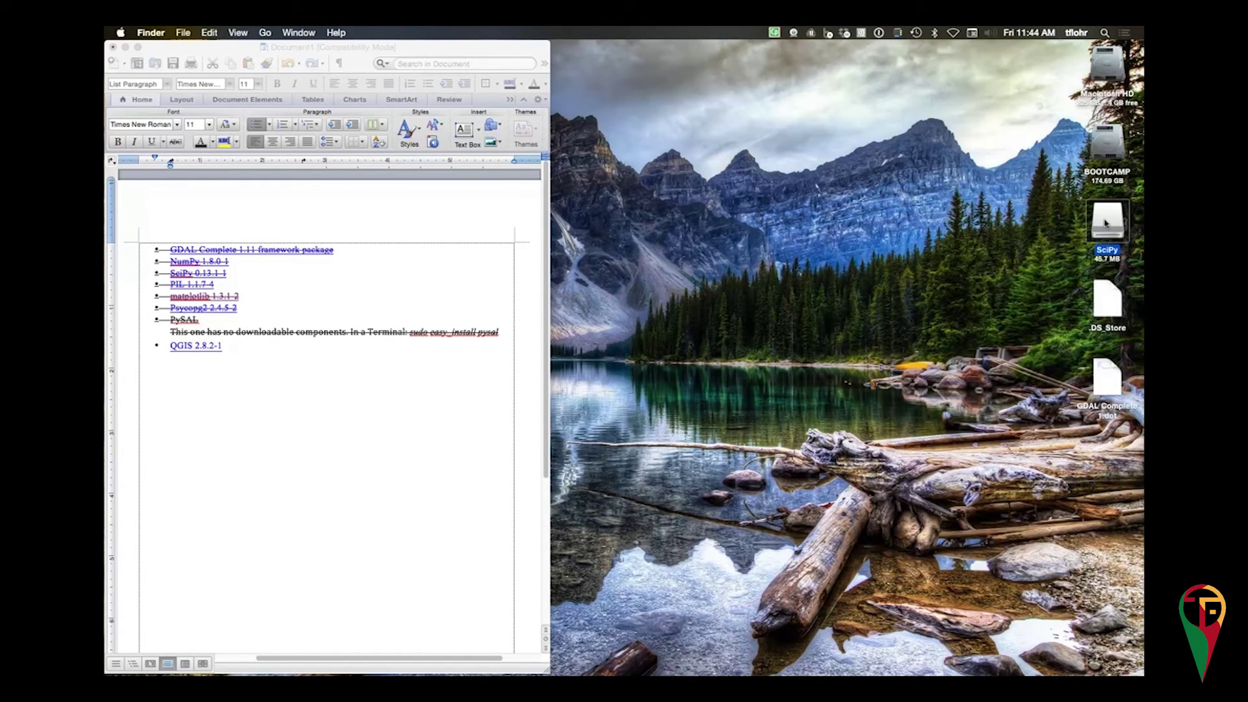
right_click(1106, 223)
click(981, 245)
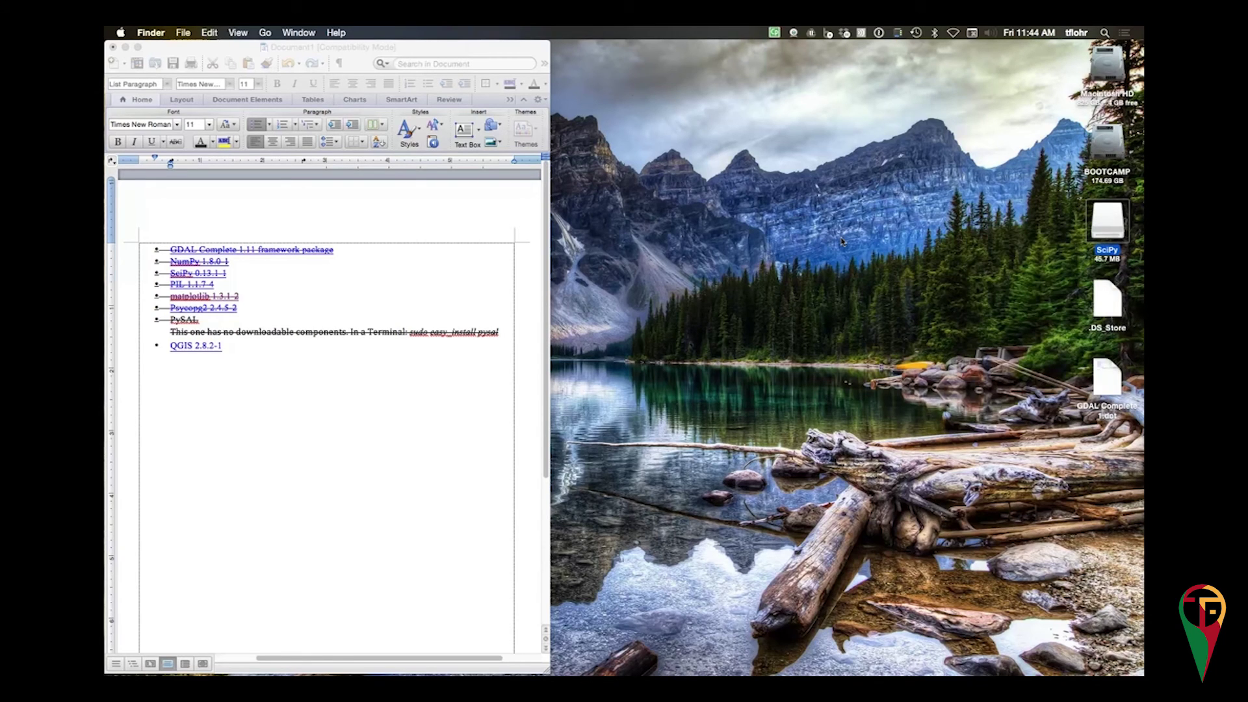